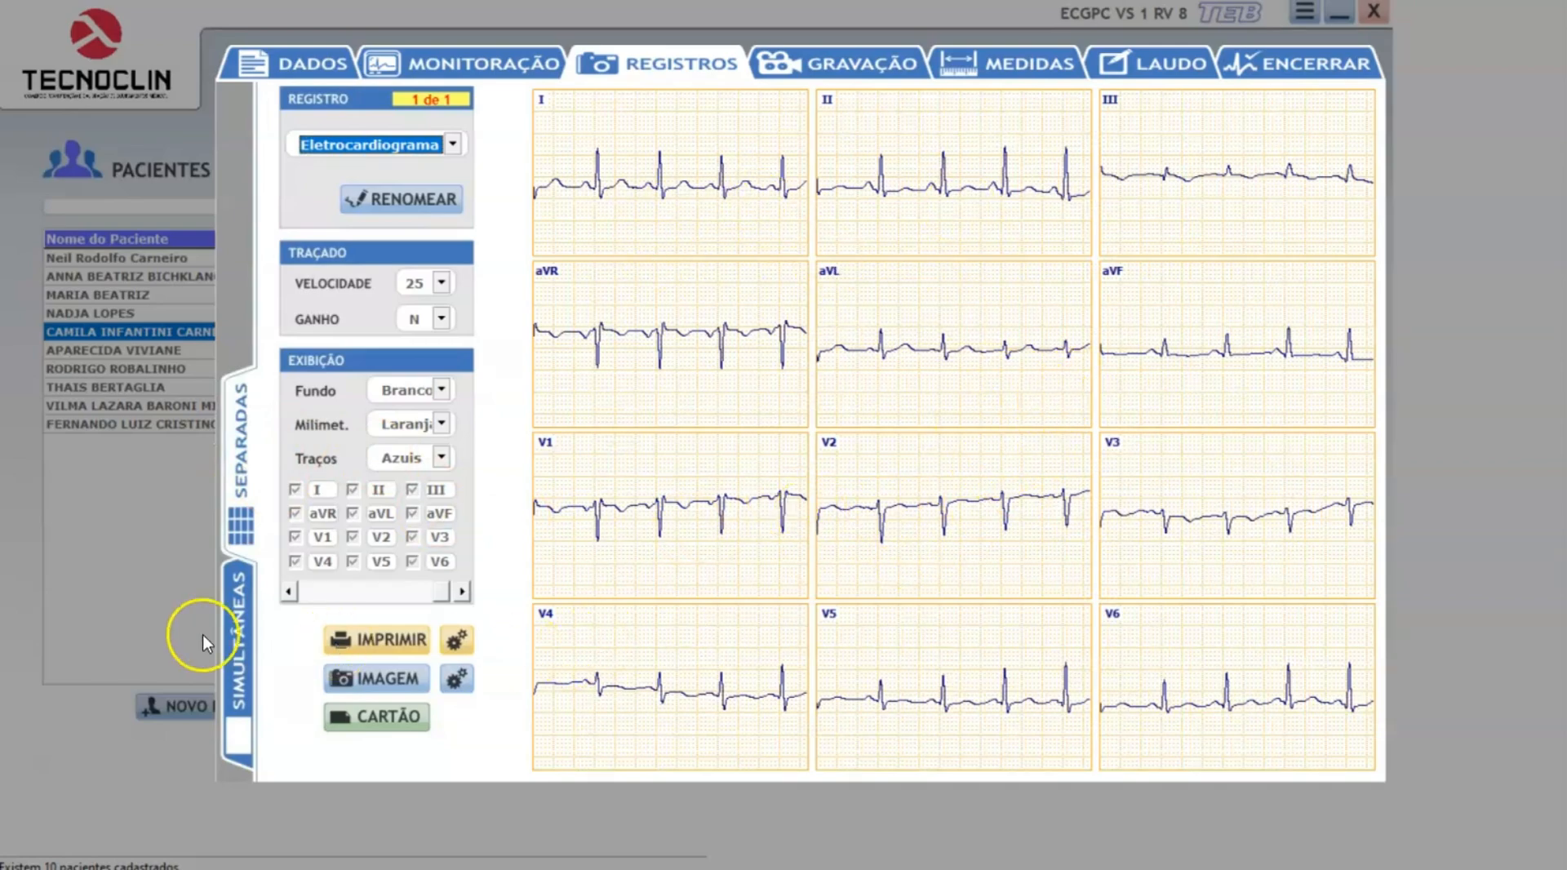
# Manually mark the P-wave start and end, QRS start and end, and T-wave end on one beat, and accept the measurements.
pyautogui.click(235, 649)
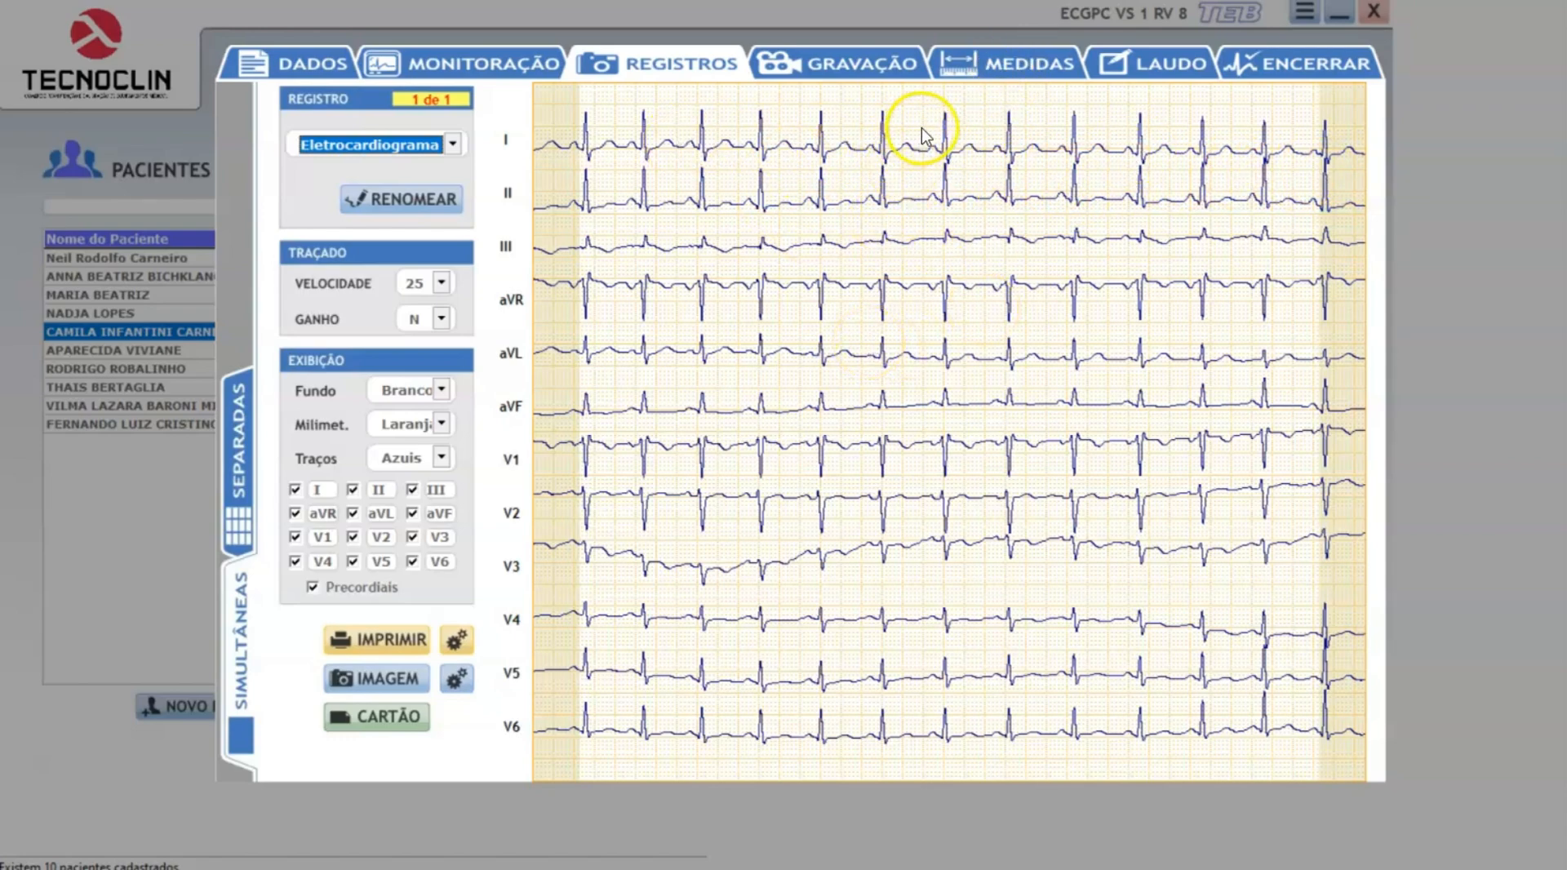
pyautogui.click(1016, 65)
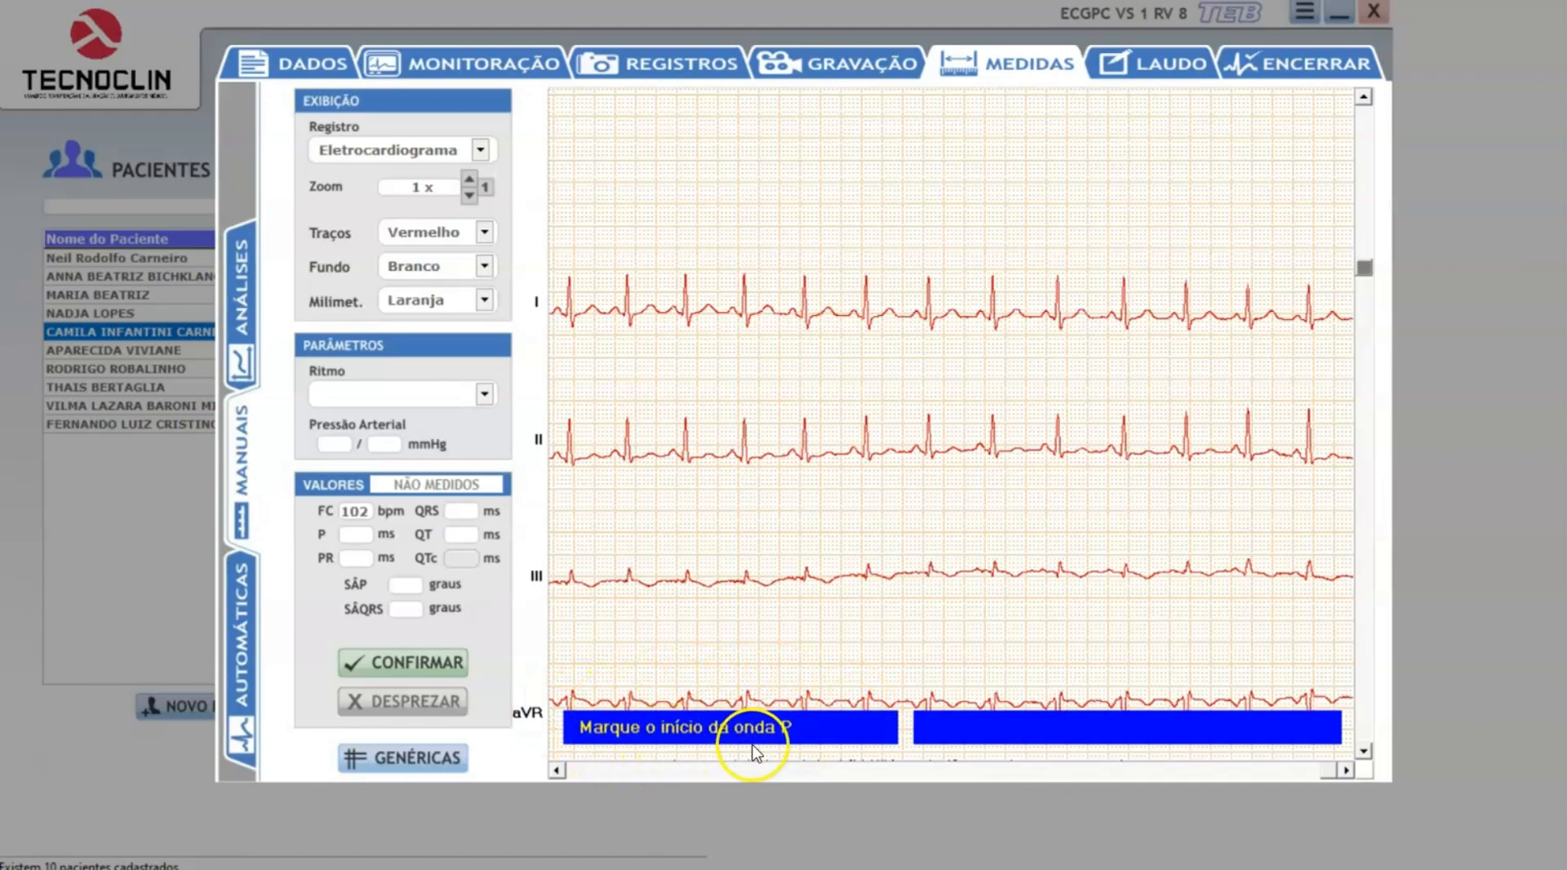
pyautogui.click(848, 325)
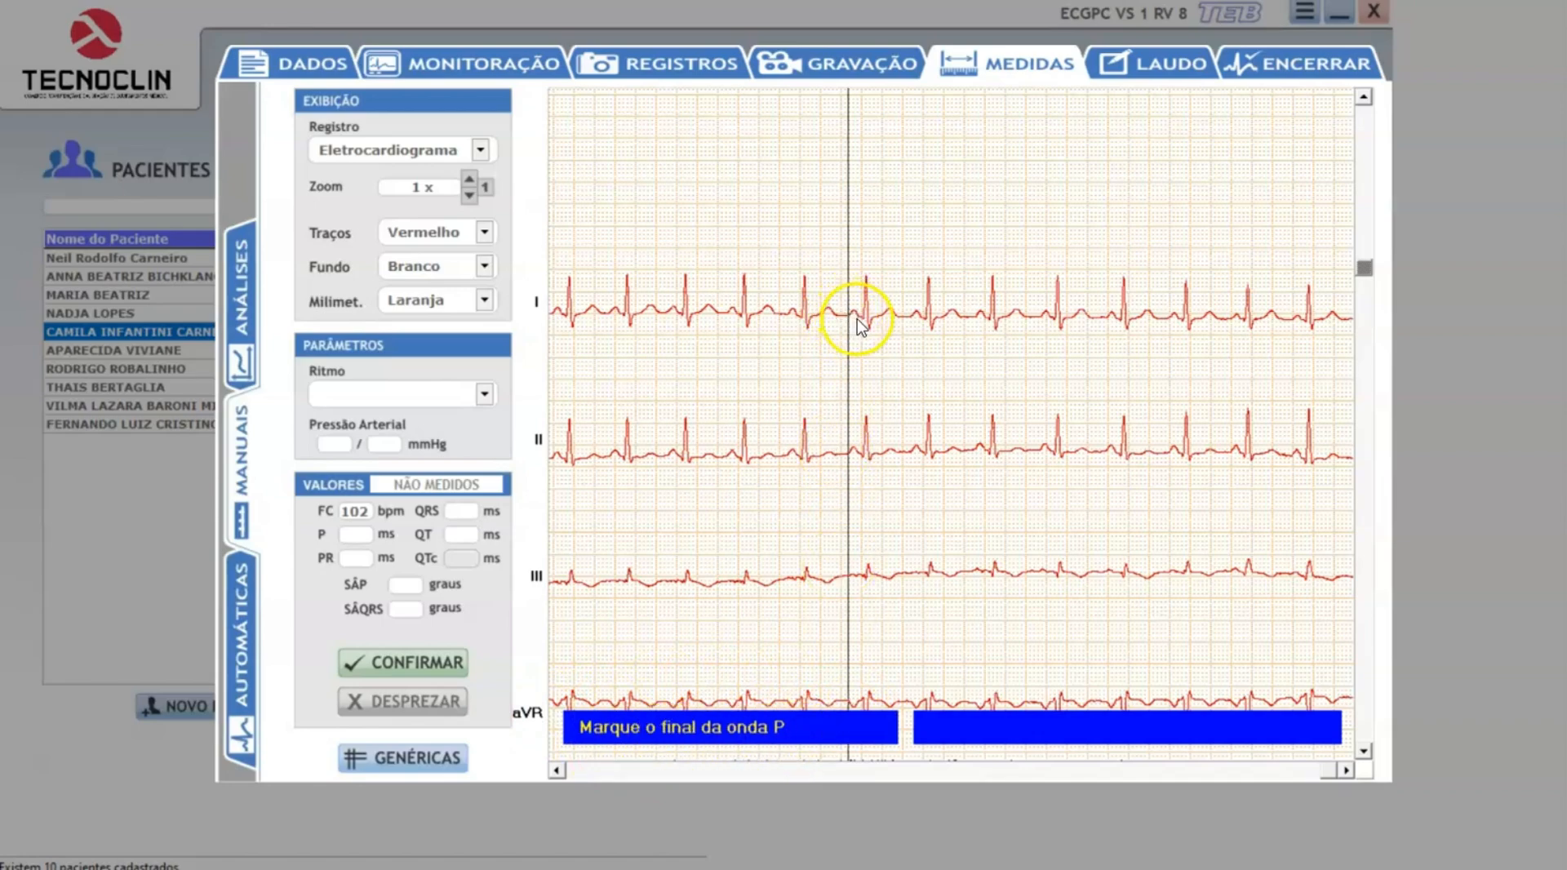
pyautogui.click(858, 318)
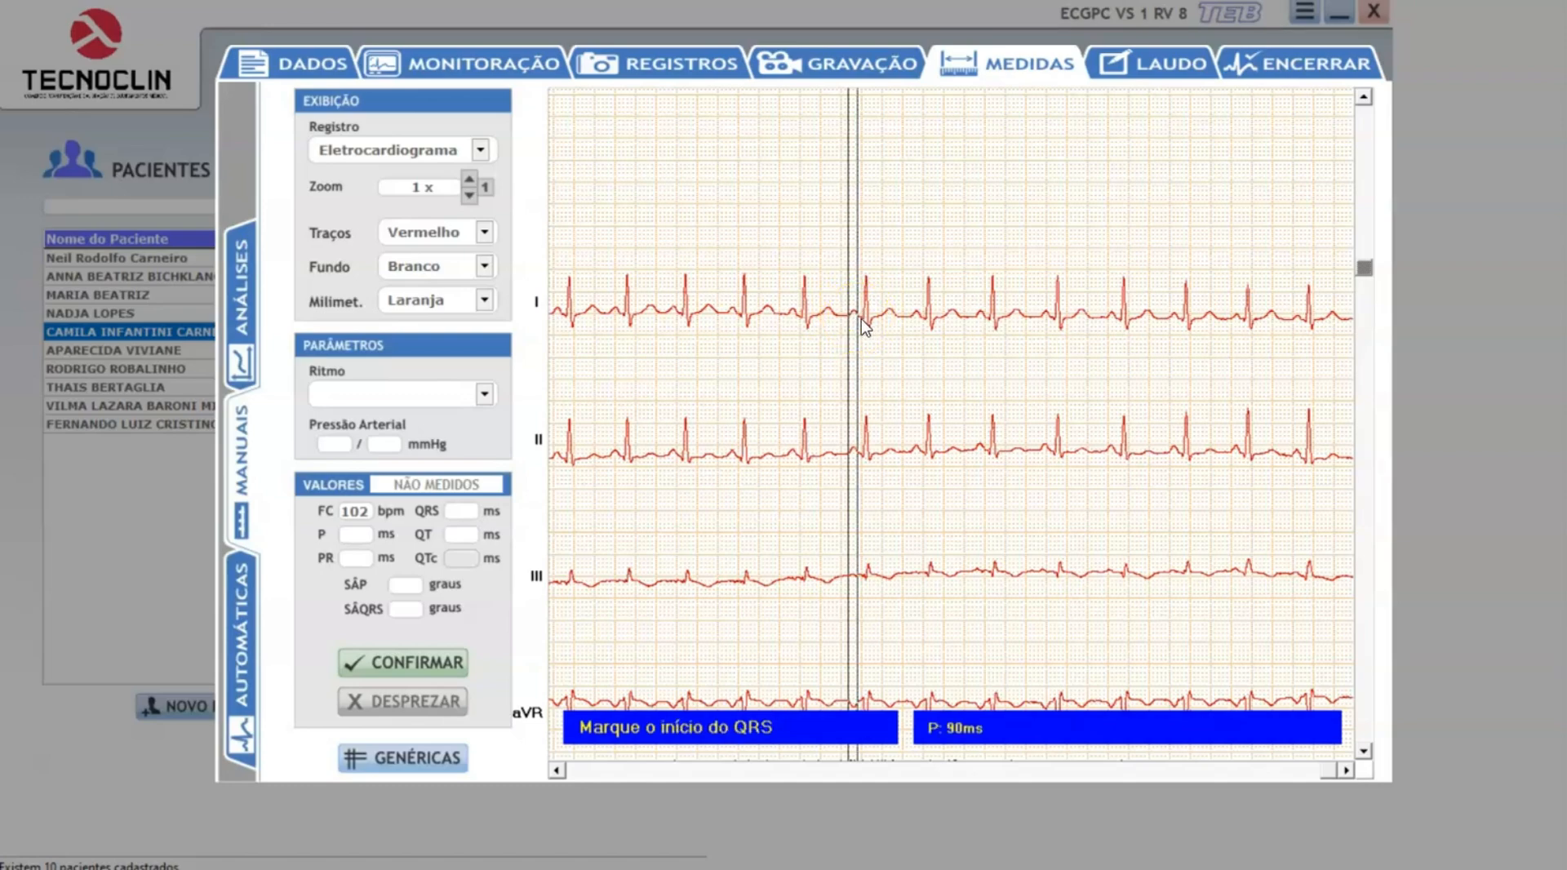
pyautogui.click(861, 318)
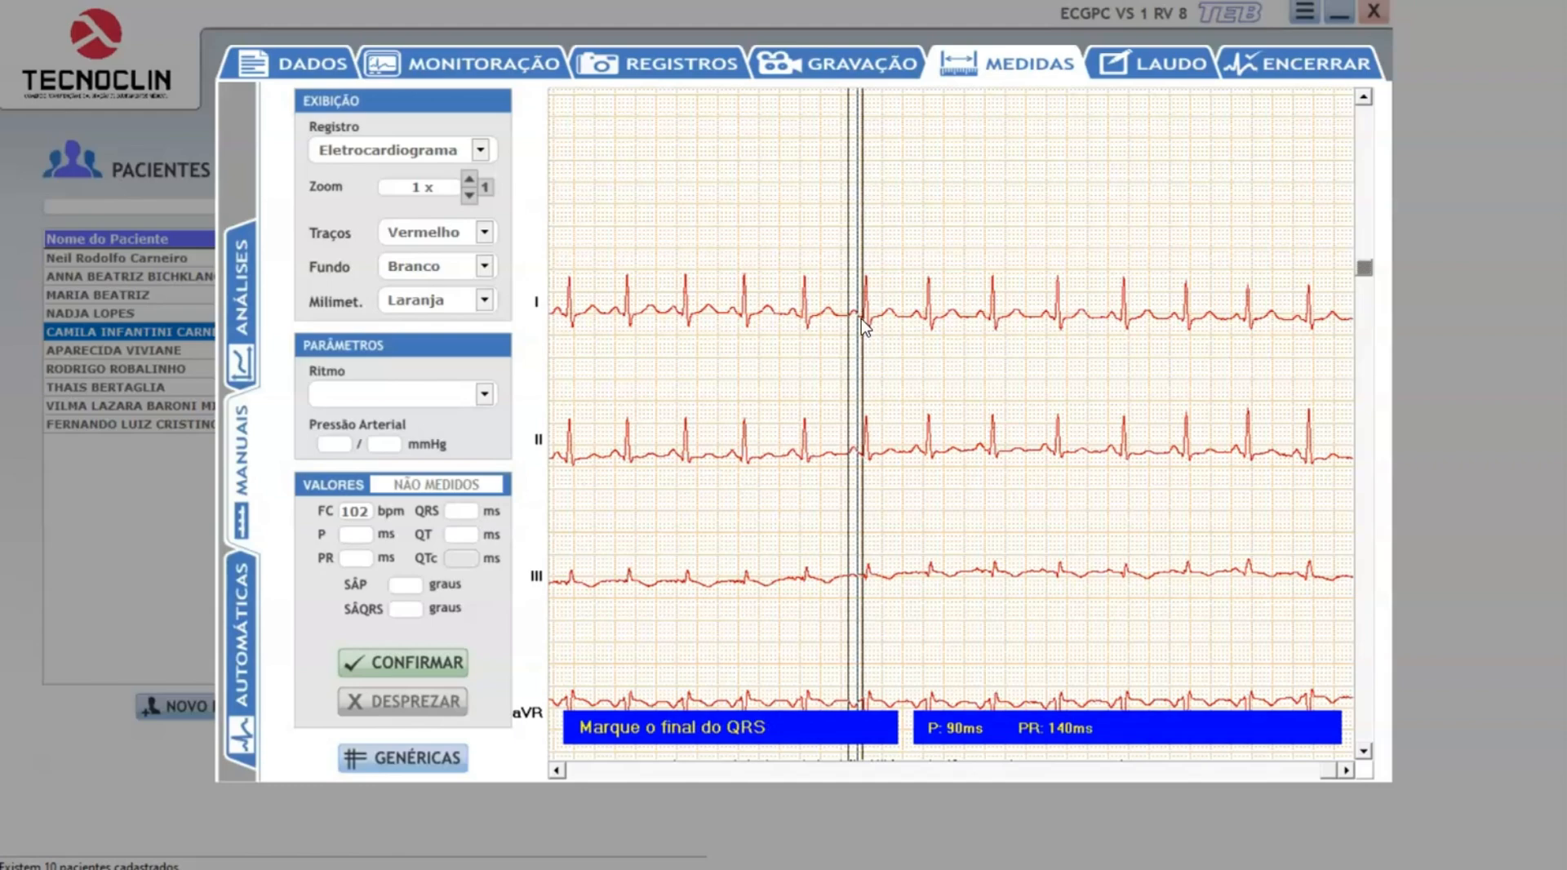
pyautogui.click(874, 322)
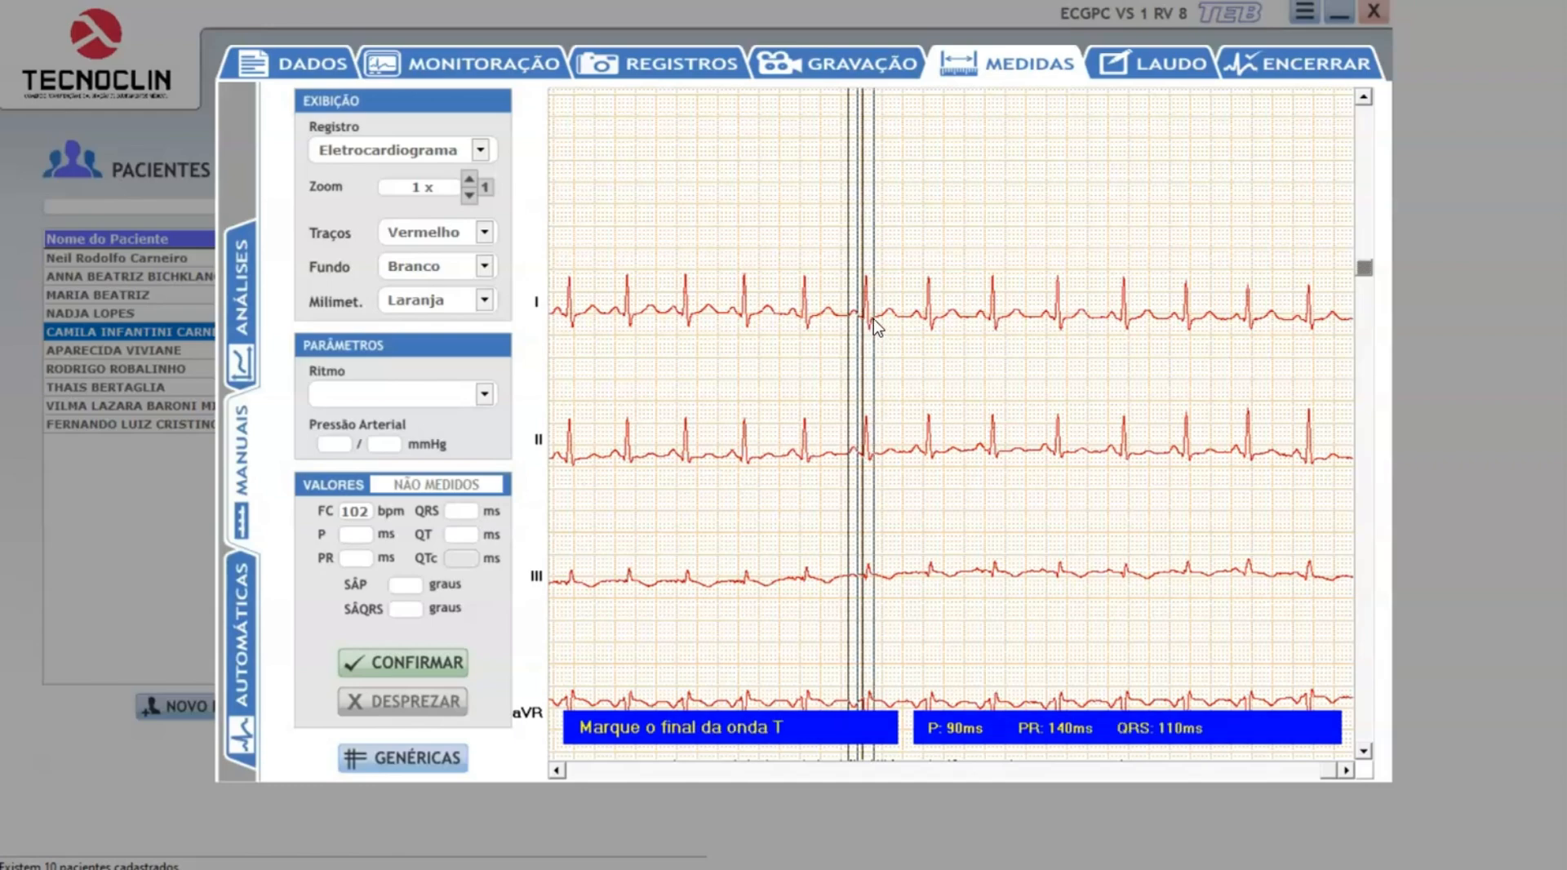
pyautogui.click(896, 325)
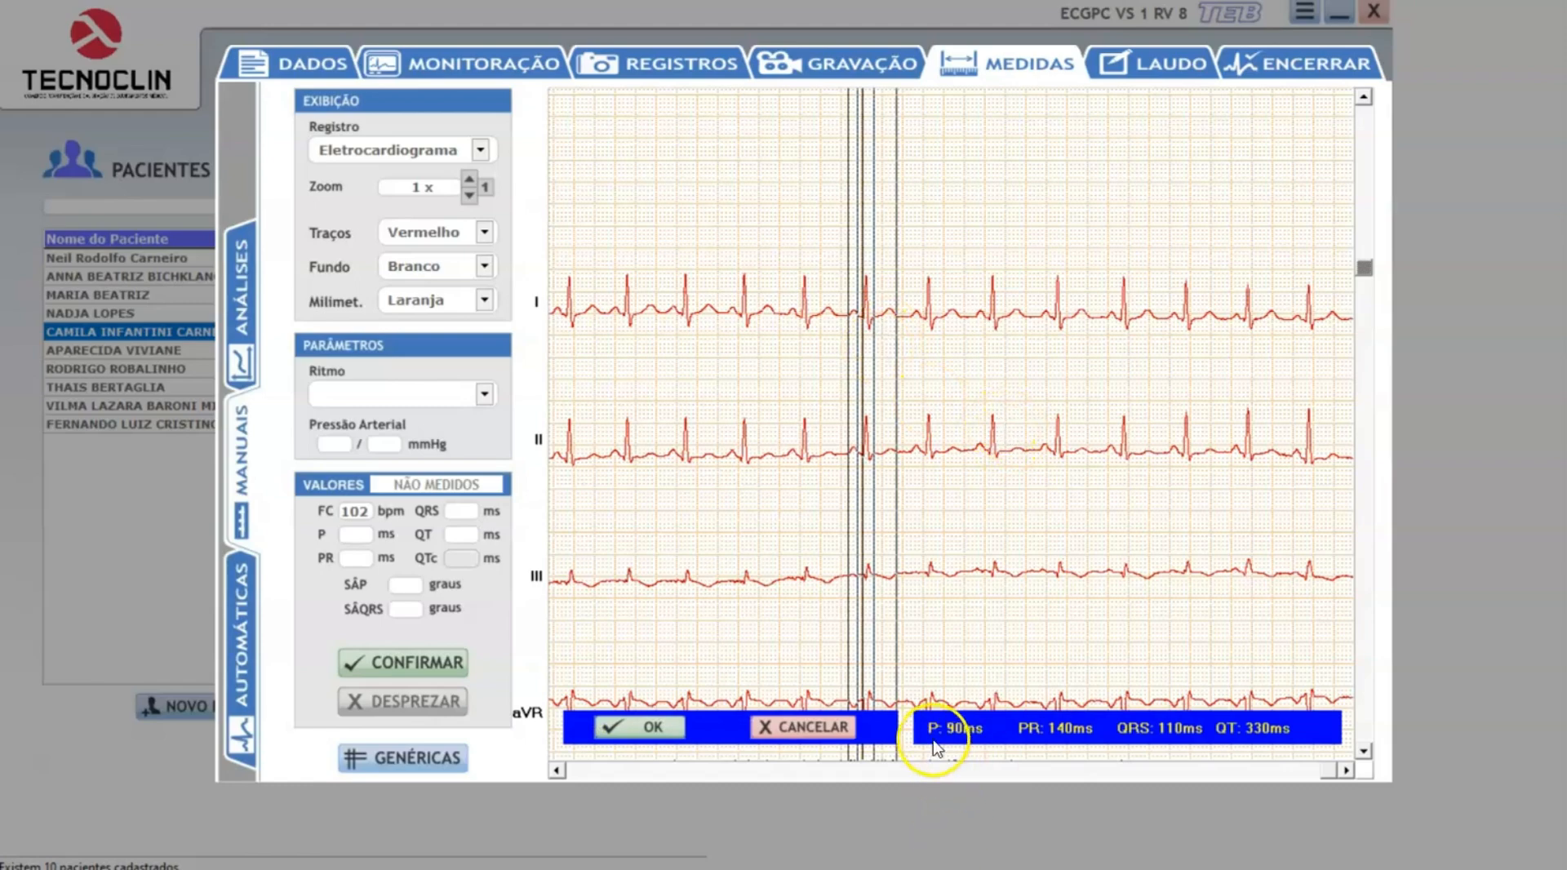
pyautogui.click(640, 729)
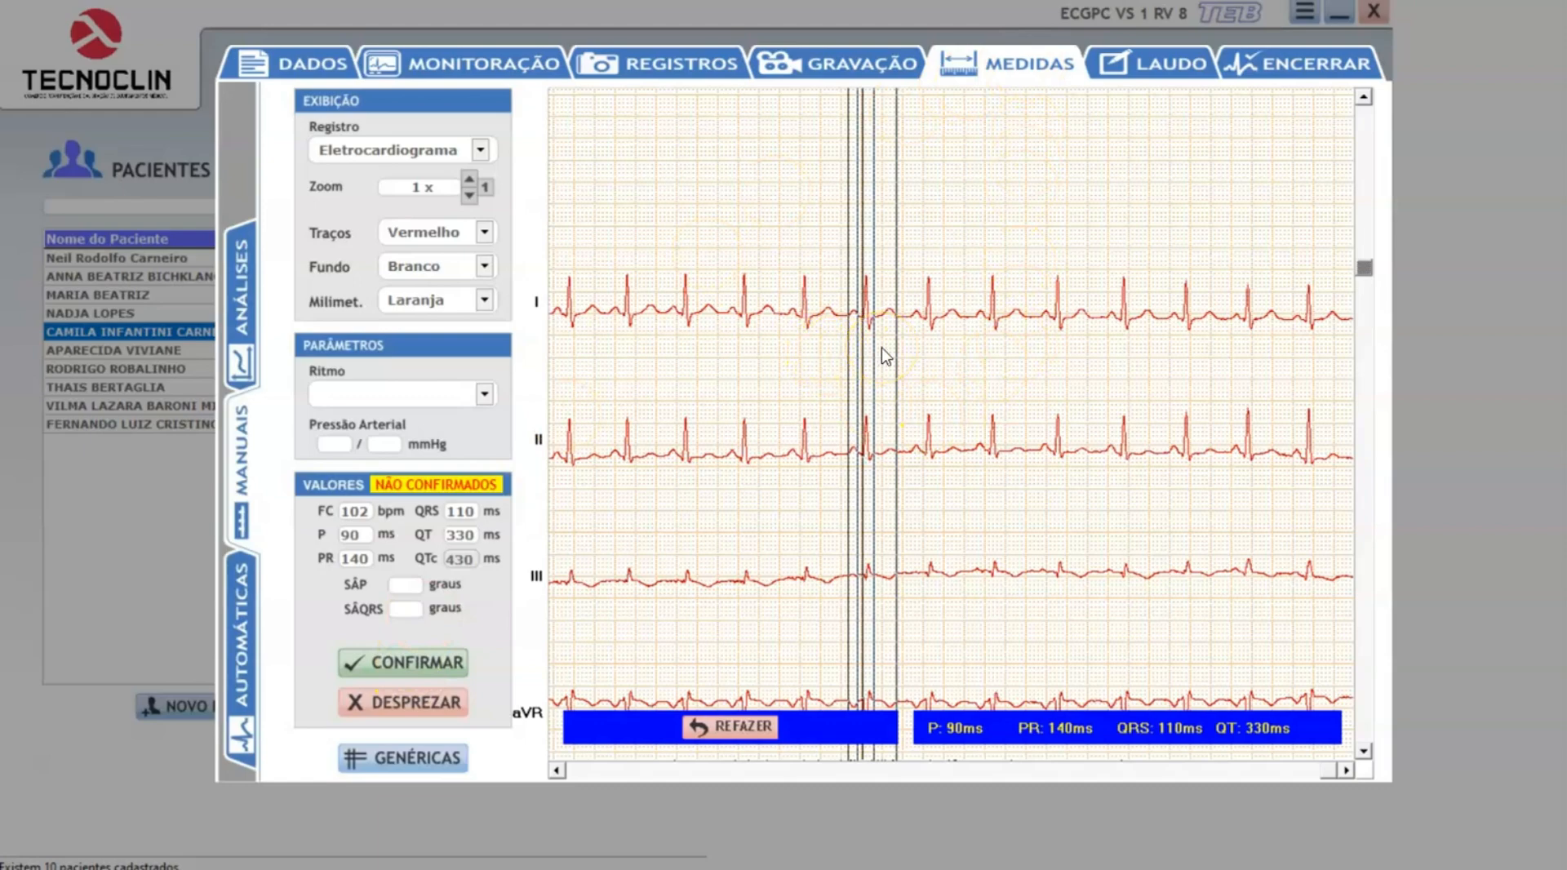
# Enlarge the tracing to 4x and fine-tune the P-wave, QRS-onset and T-wave-end markers to about PR 123, QRS 117 and QT 360 ms.
pyautogui.click(867, 331)
pyautogui.click(470, 181)
pyautogui.click(469, 182)
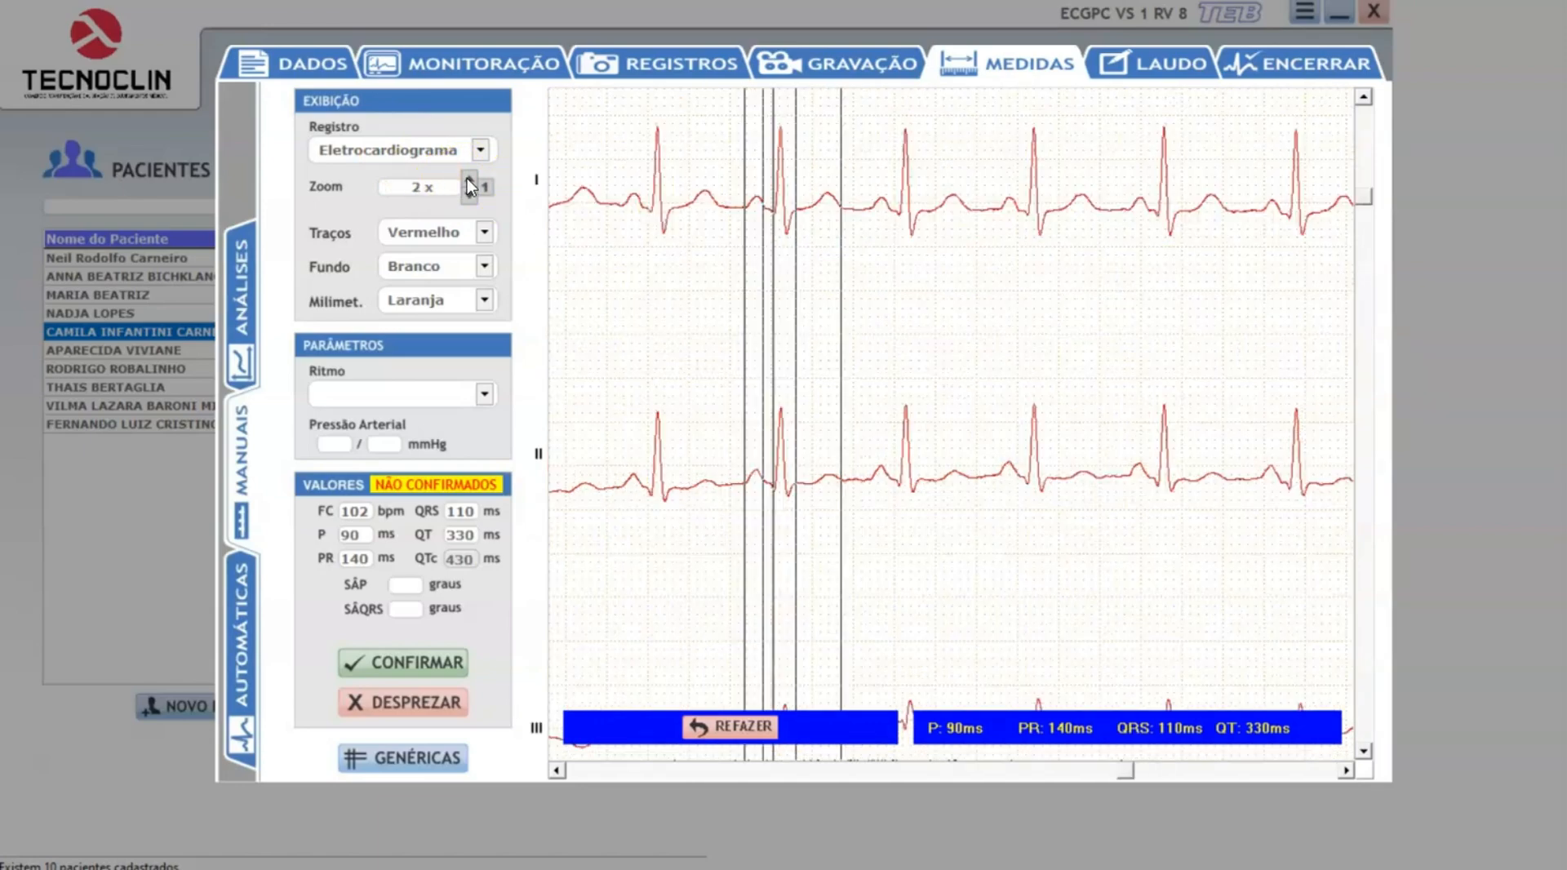
pyautogui.moveTo(1378, 210); pyautogui.dragTo(1368, 152)
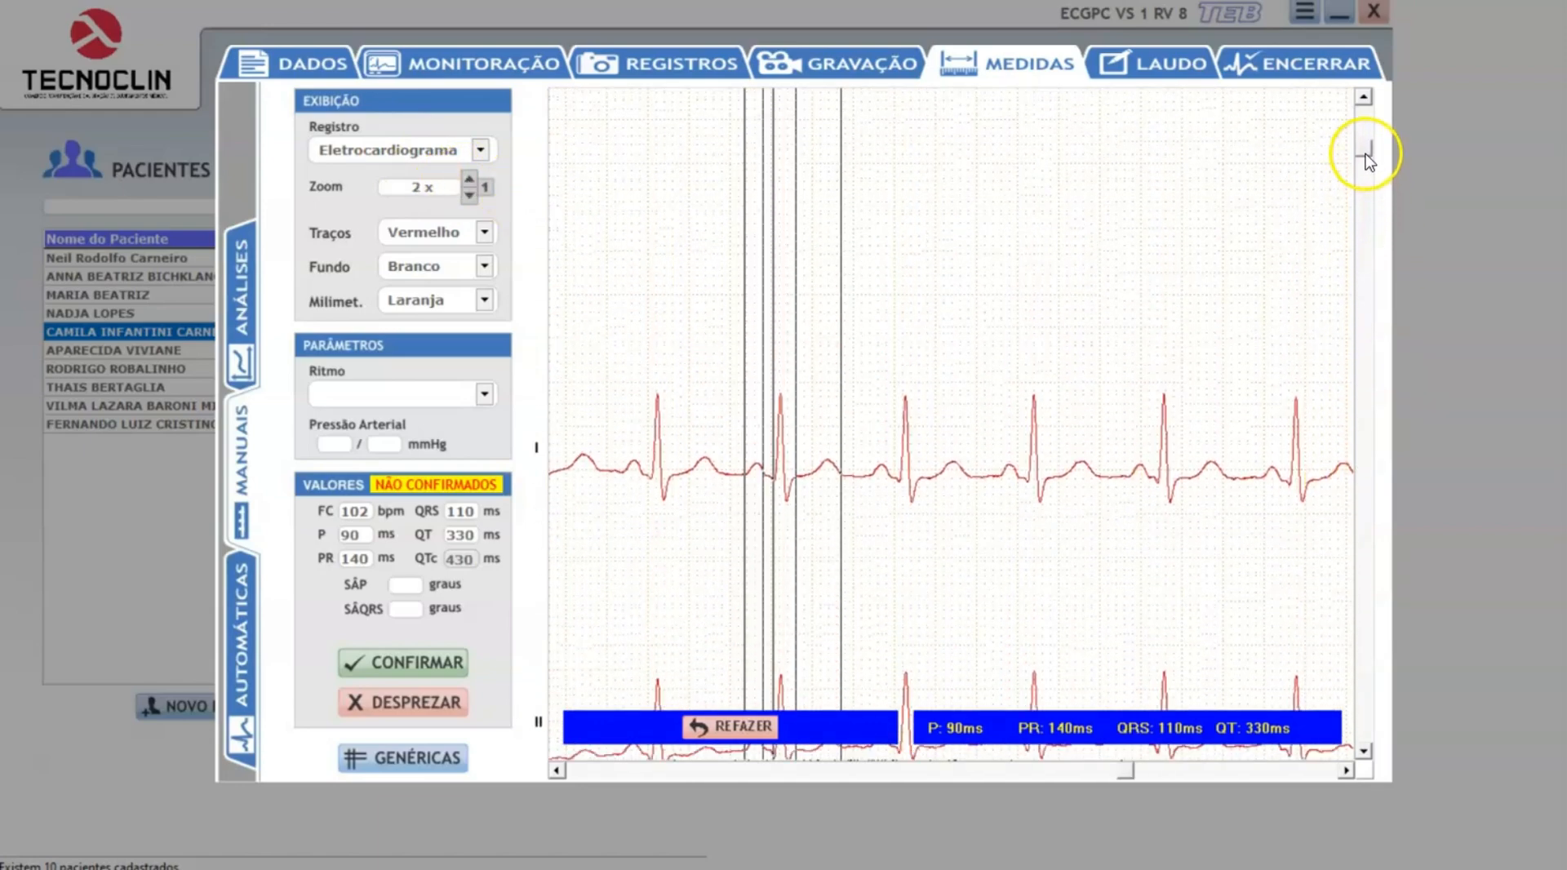
pyautogui.click(470, 181)
pyautogui.click(468, 179)
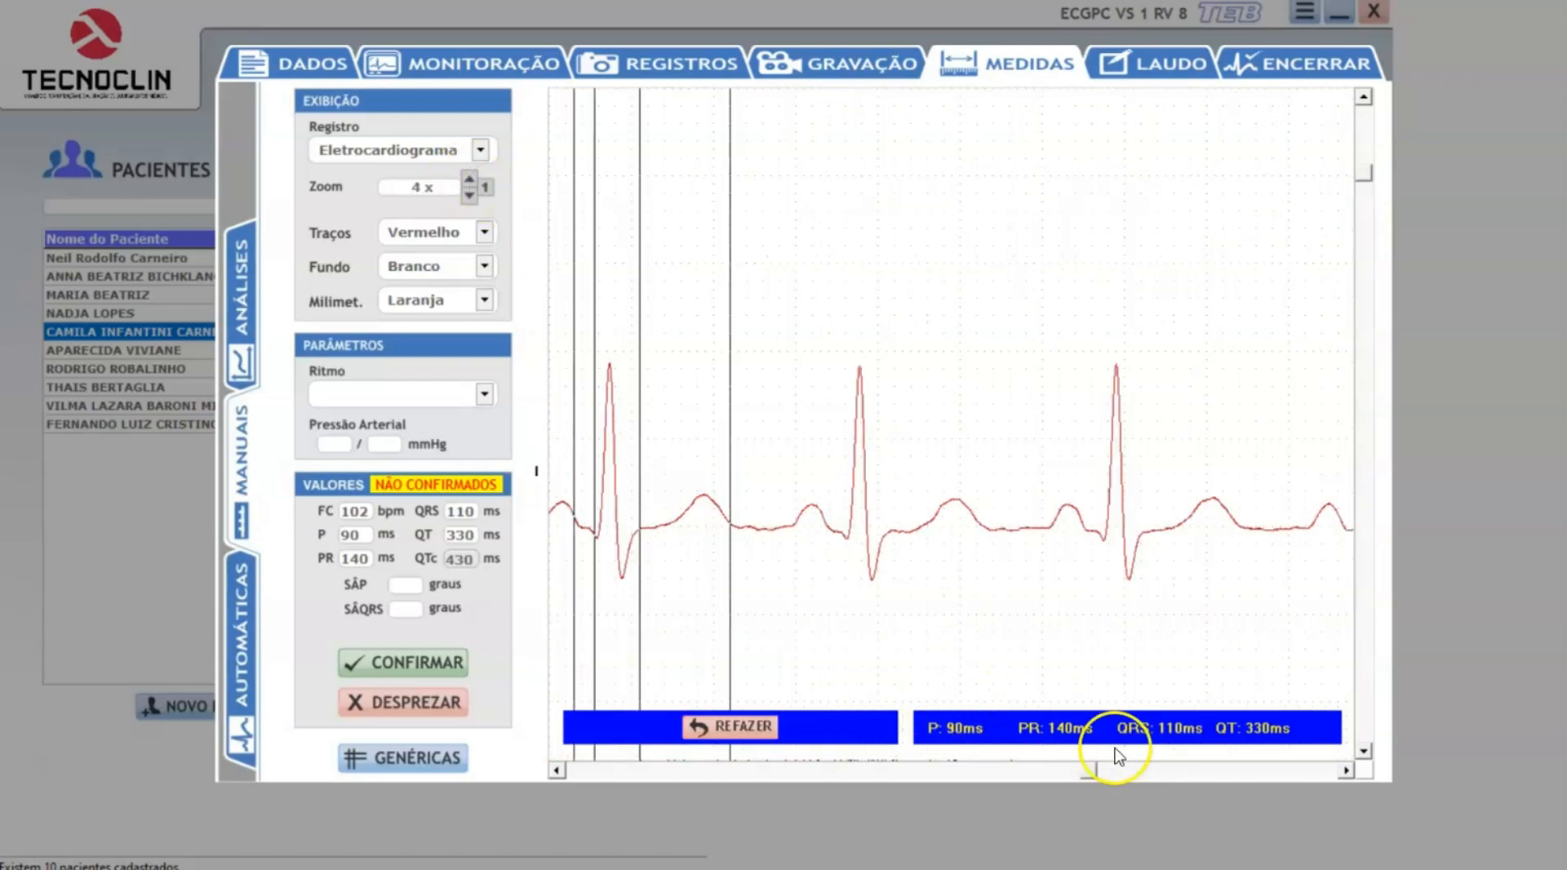
pyautogui.moveTo(1070, 775); pyautogui.dragTo(1024, 783)
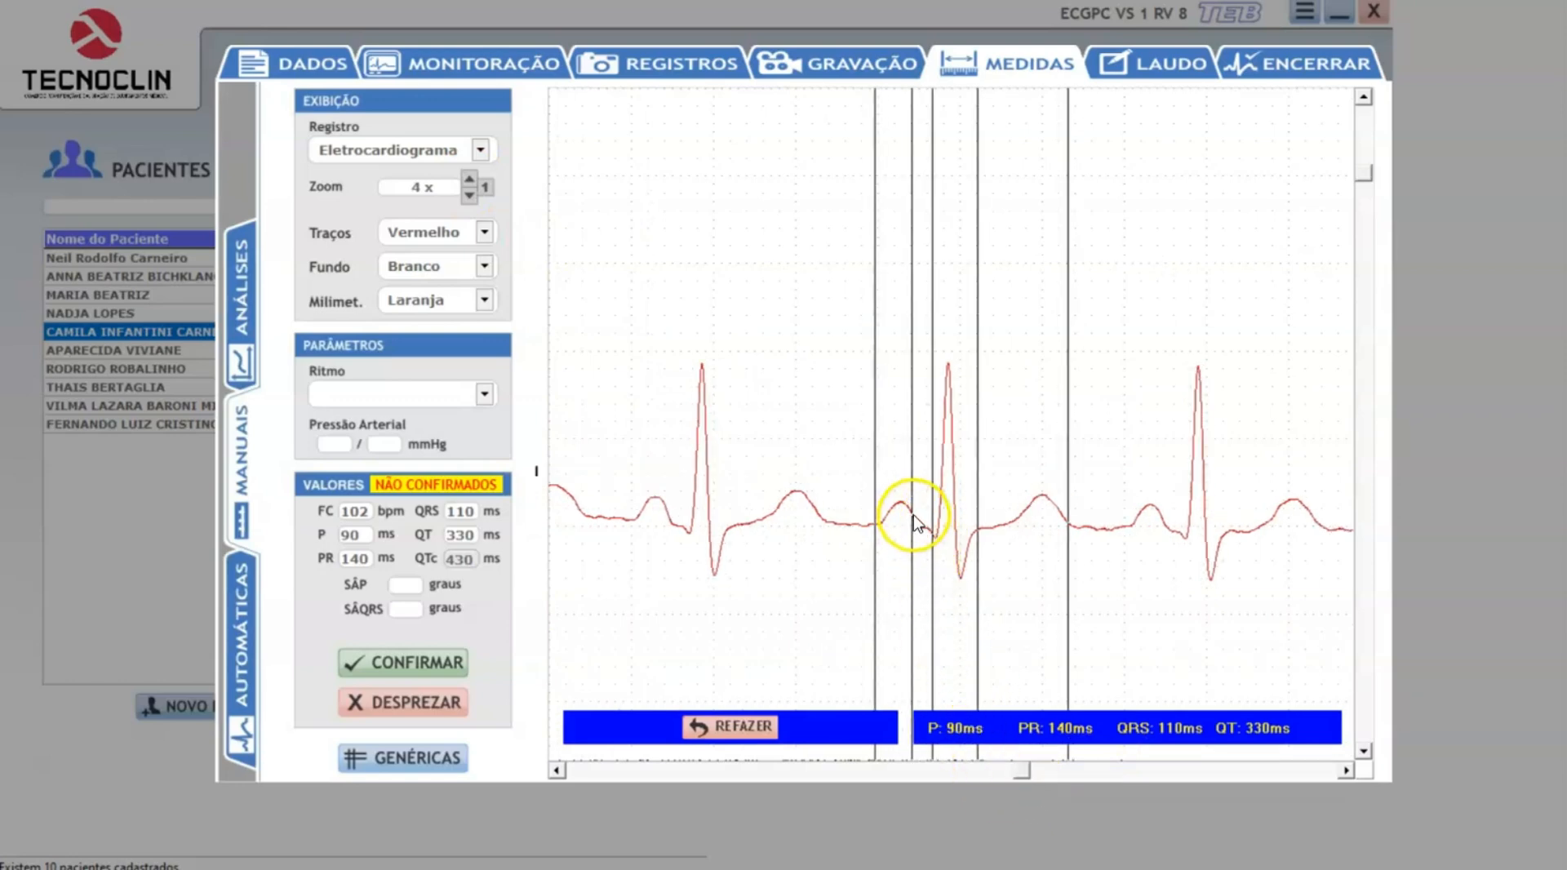
pyautogui.moveTo(873, 548); pyautogui.dragTo(933, 564)
pyautogui.click(880, 553)
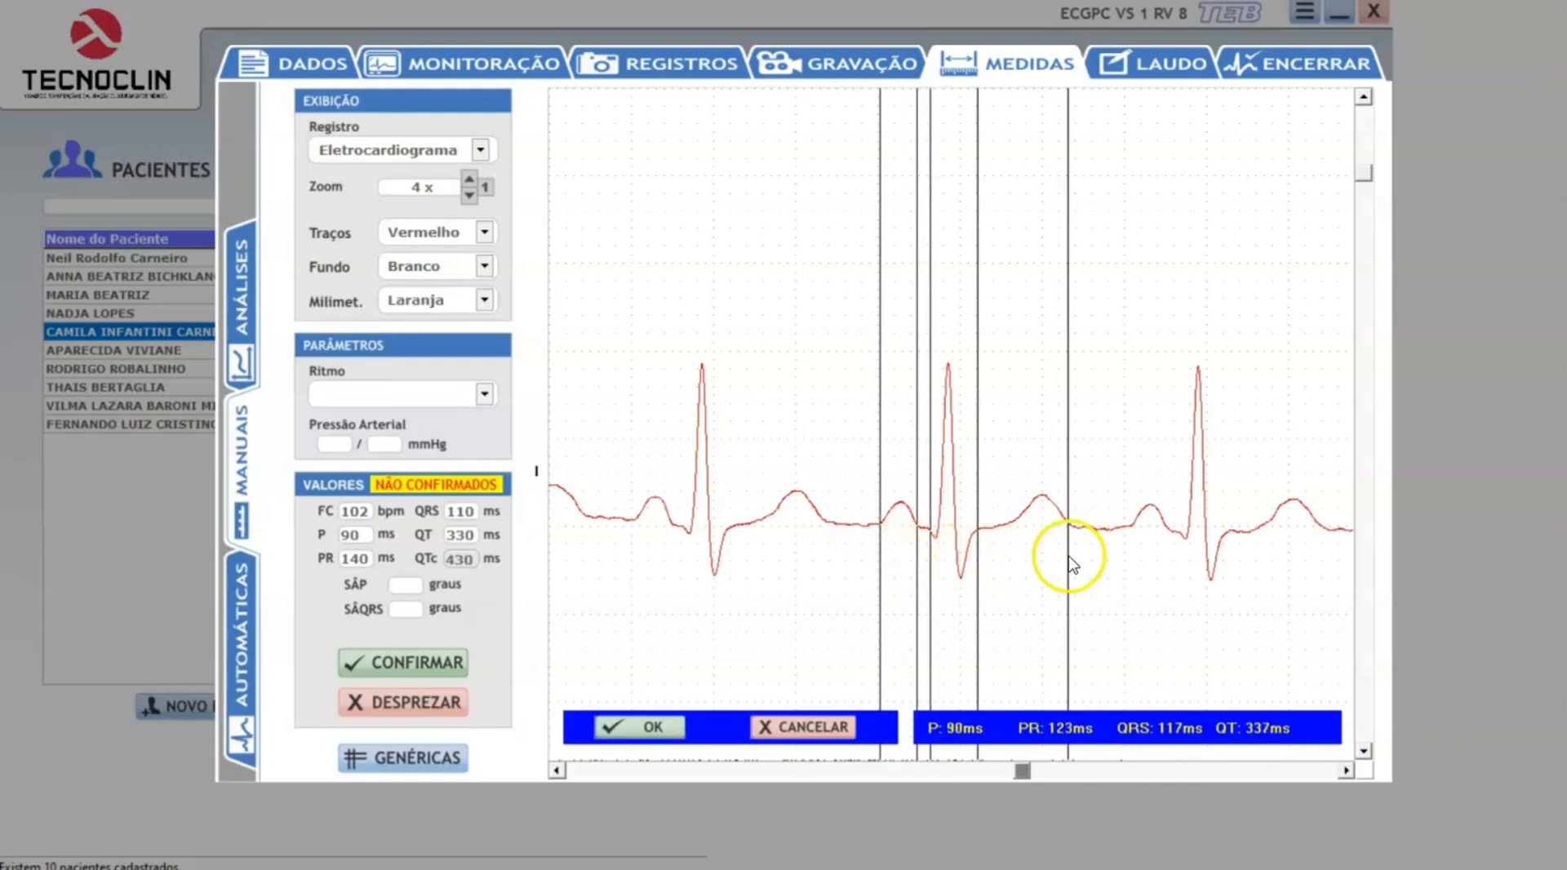
pyautogui.moveTo(1071, 555); pyautogui.dragTo(1079, 562)
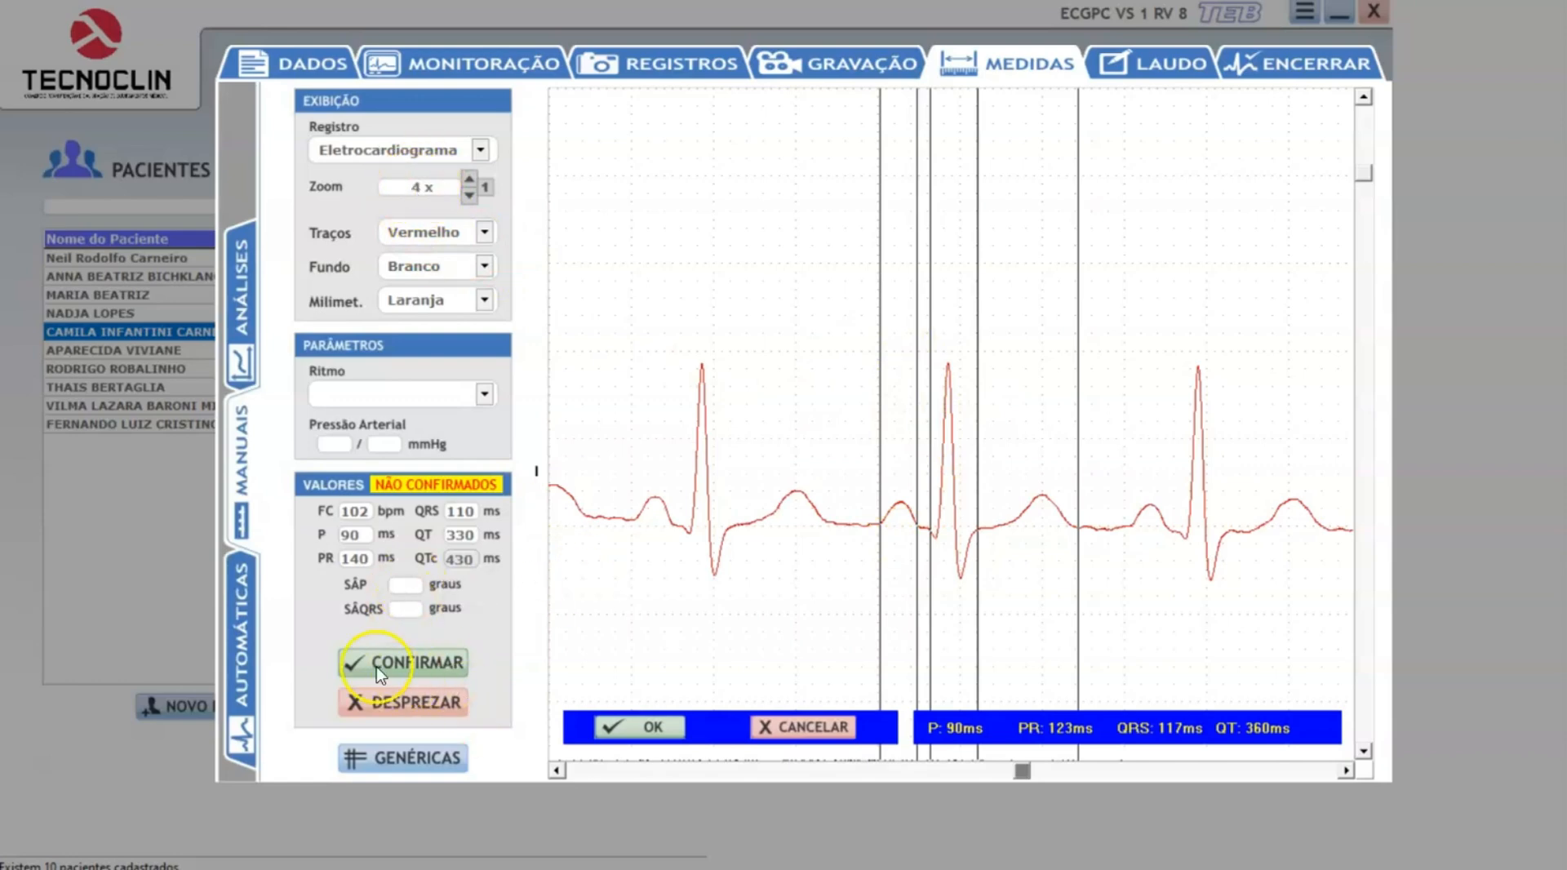
# Confirm the manual measurement values and check them below the tracing in the width-fitted summary report preview.
pyautogui.click(416, 666)
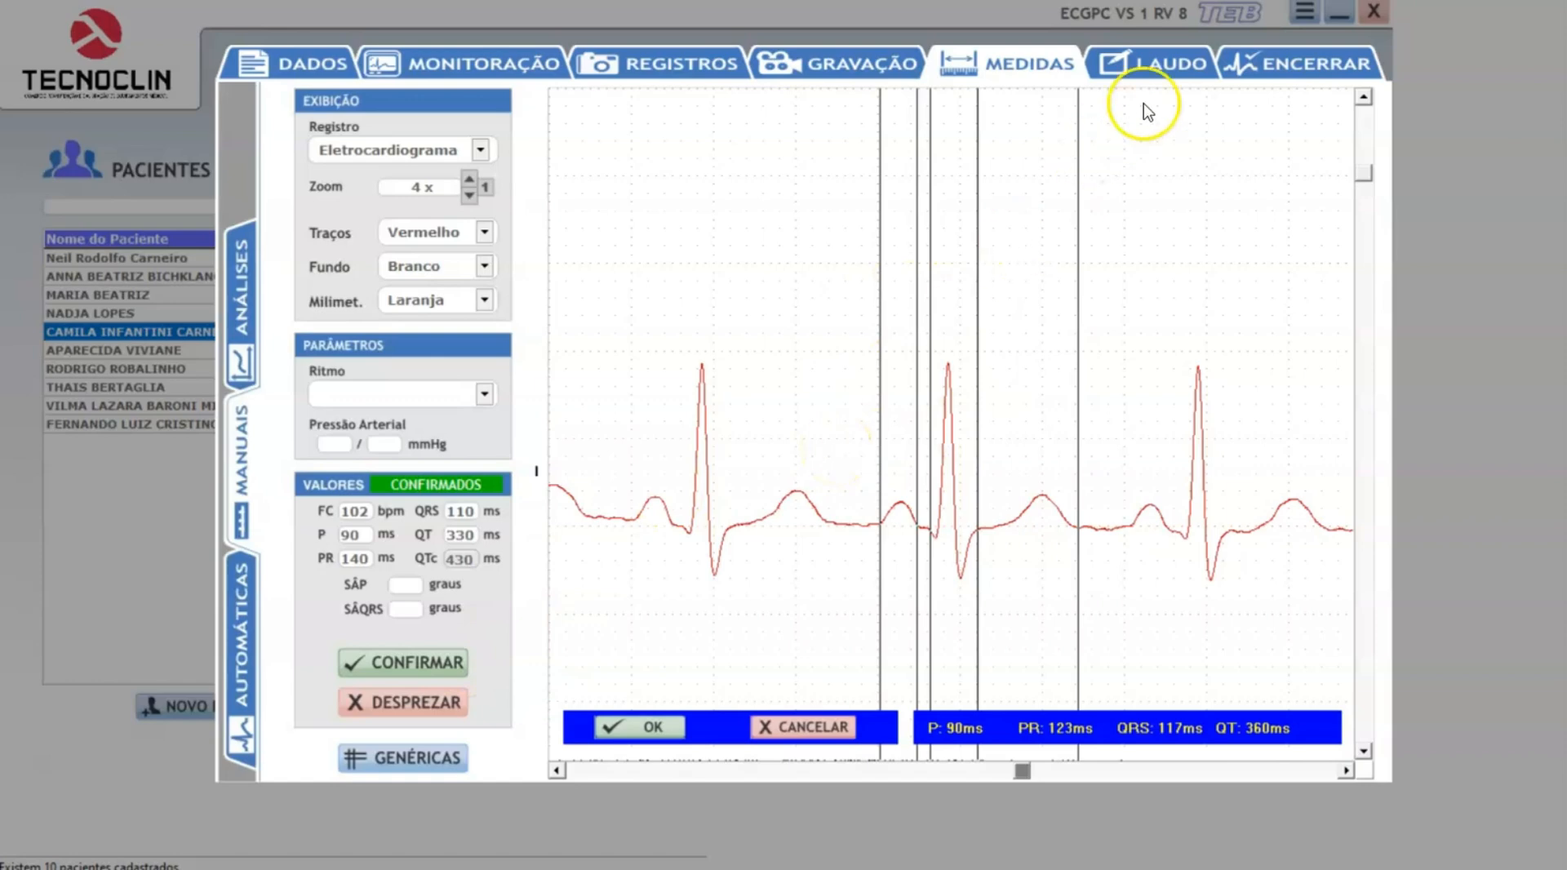
pyautogui.click(1150, 67)
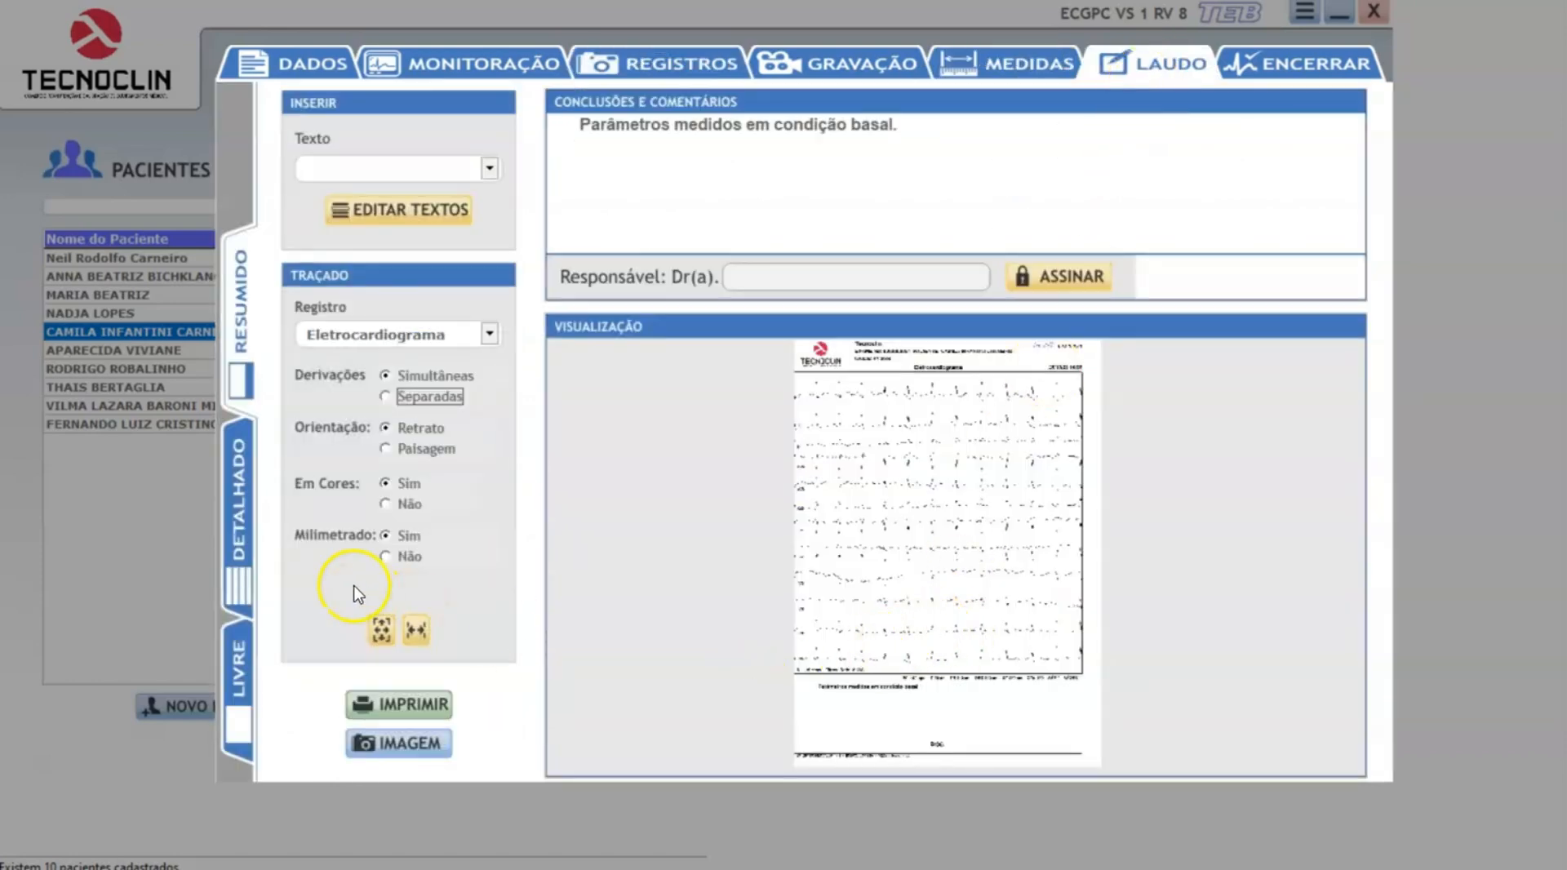
pyautogui.click(418, 629)
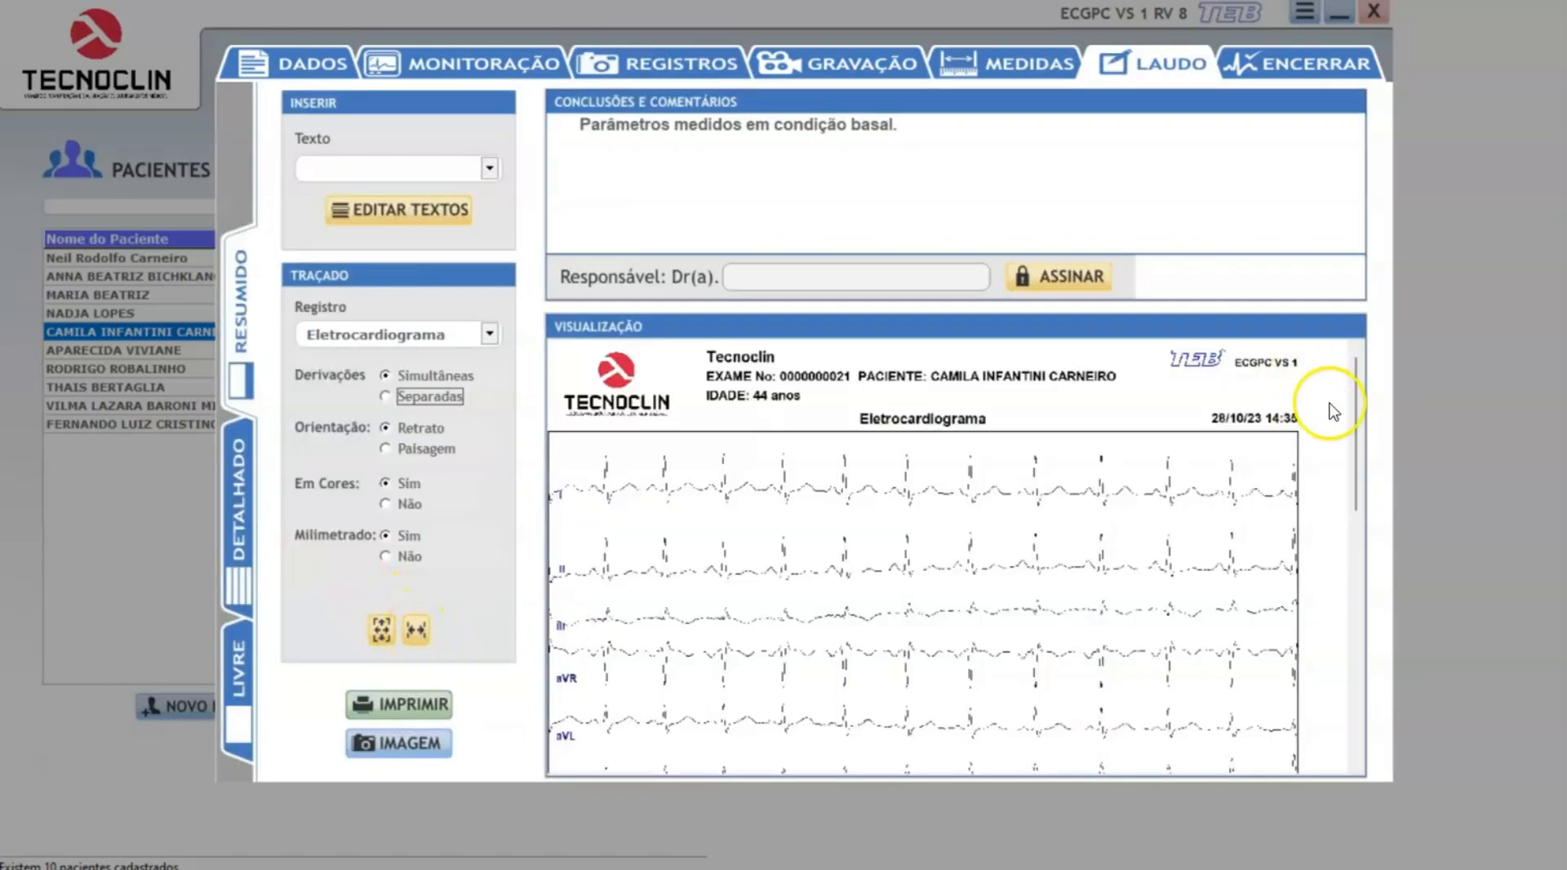
pyautogui.click(1356, 722)
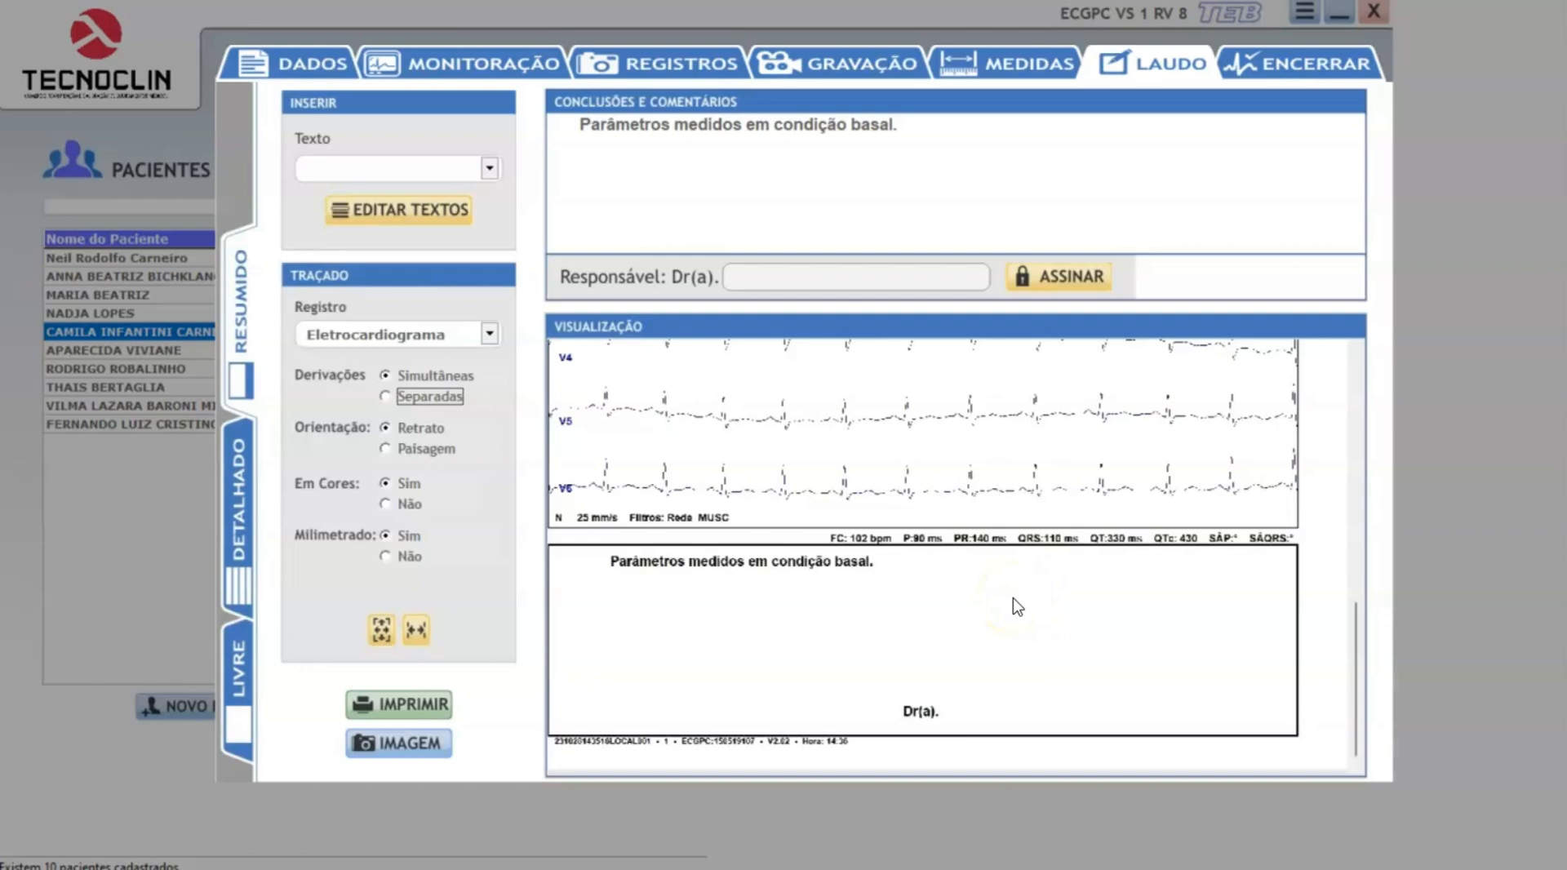
# Generate automatic interval measurements, try shifting the P-wave onset marker, restore the suggested values and confirm them.
pyautogui.click(1034, 64)
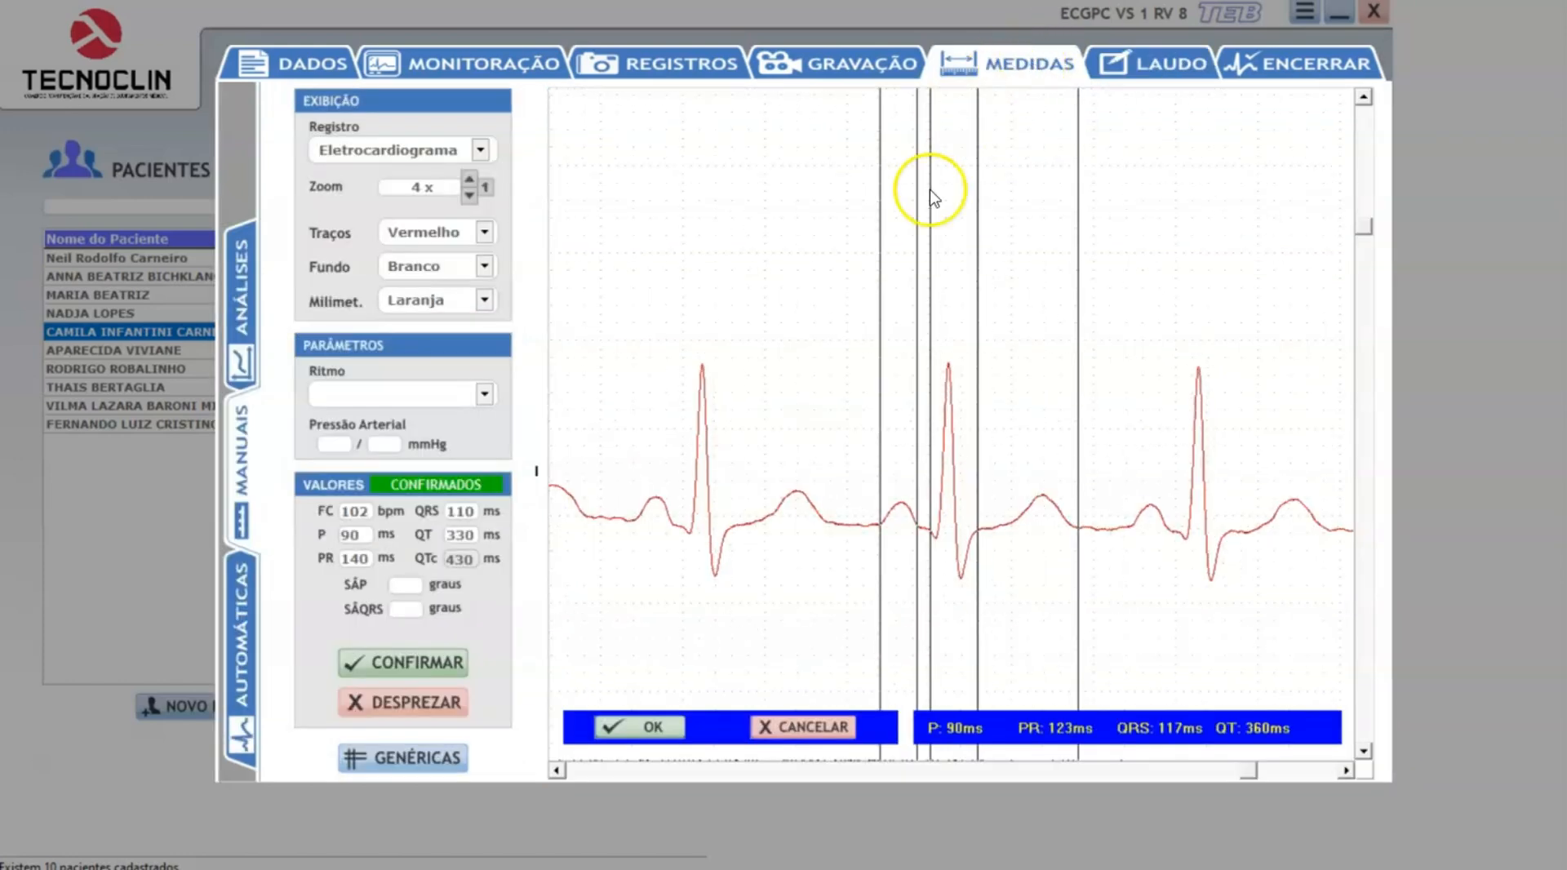
pyautogui.click(243, 644)
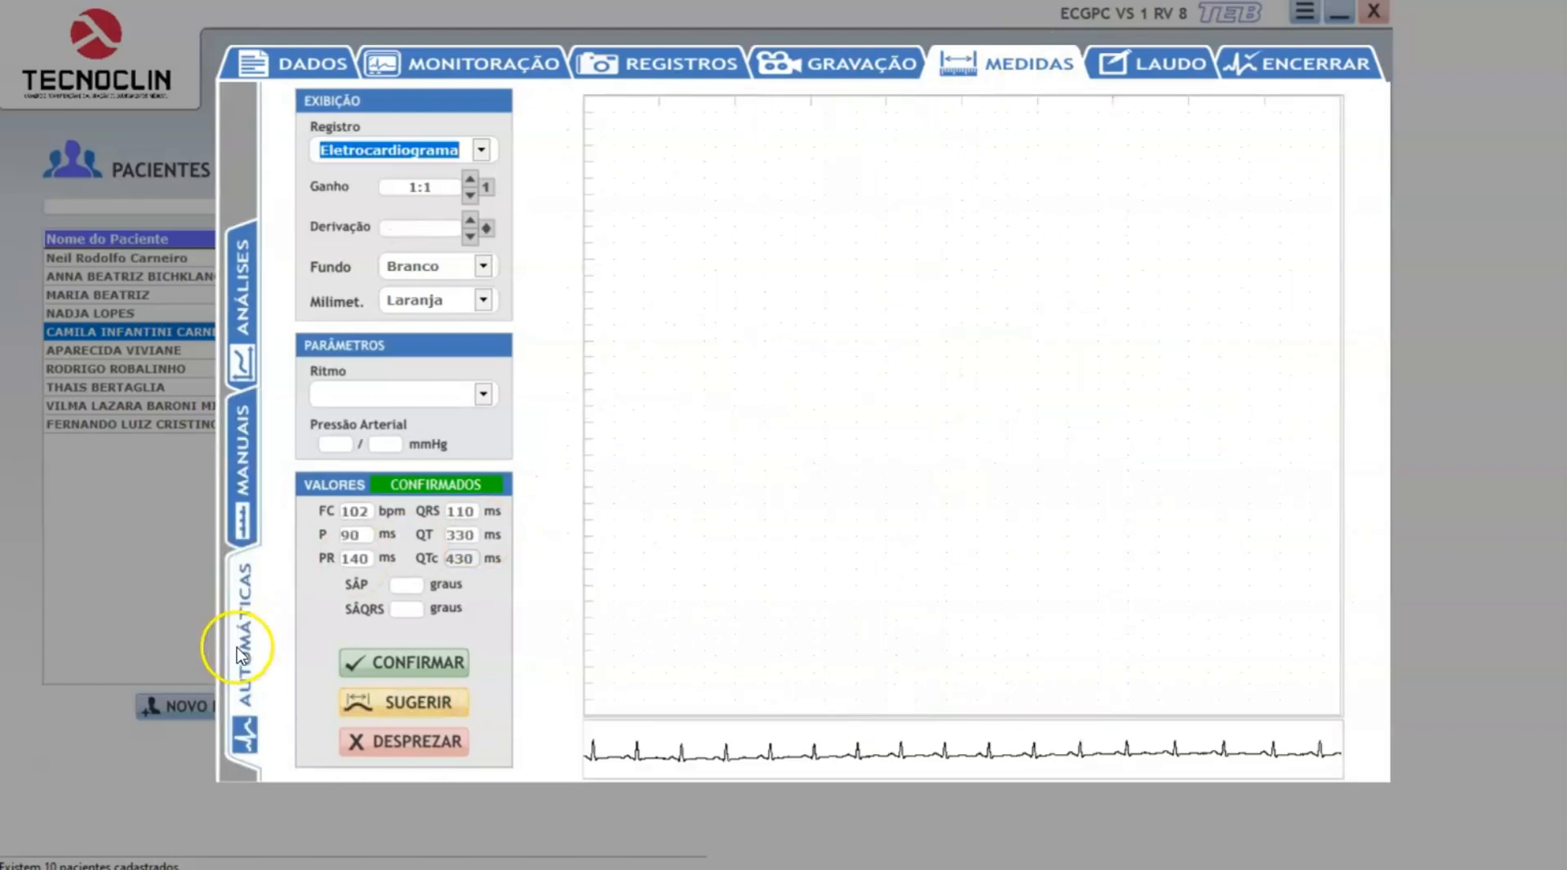
pyautogui.click(417, 713)
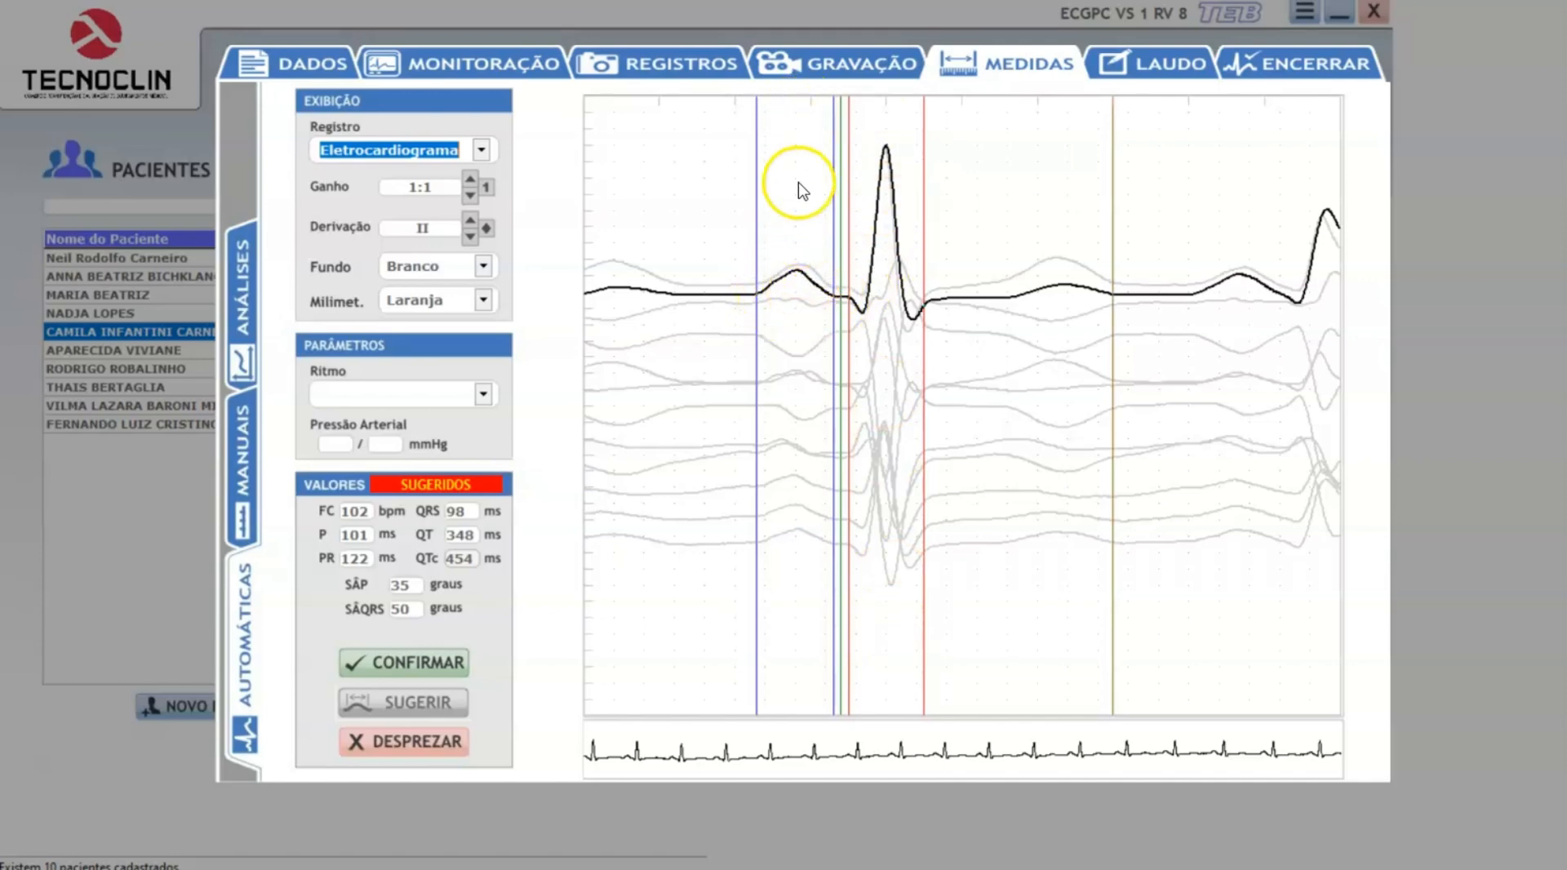
pyautogui.click(781, 567)
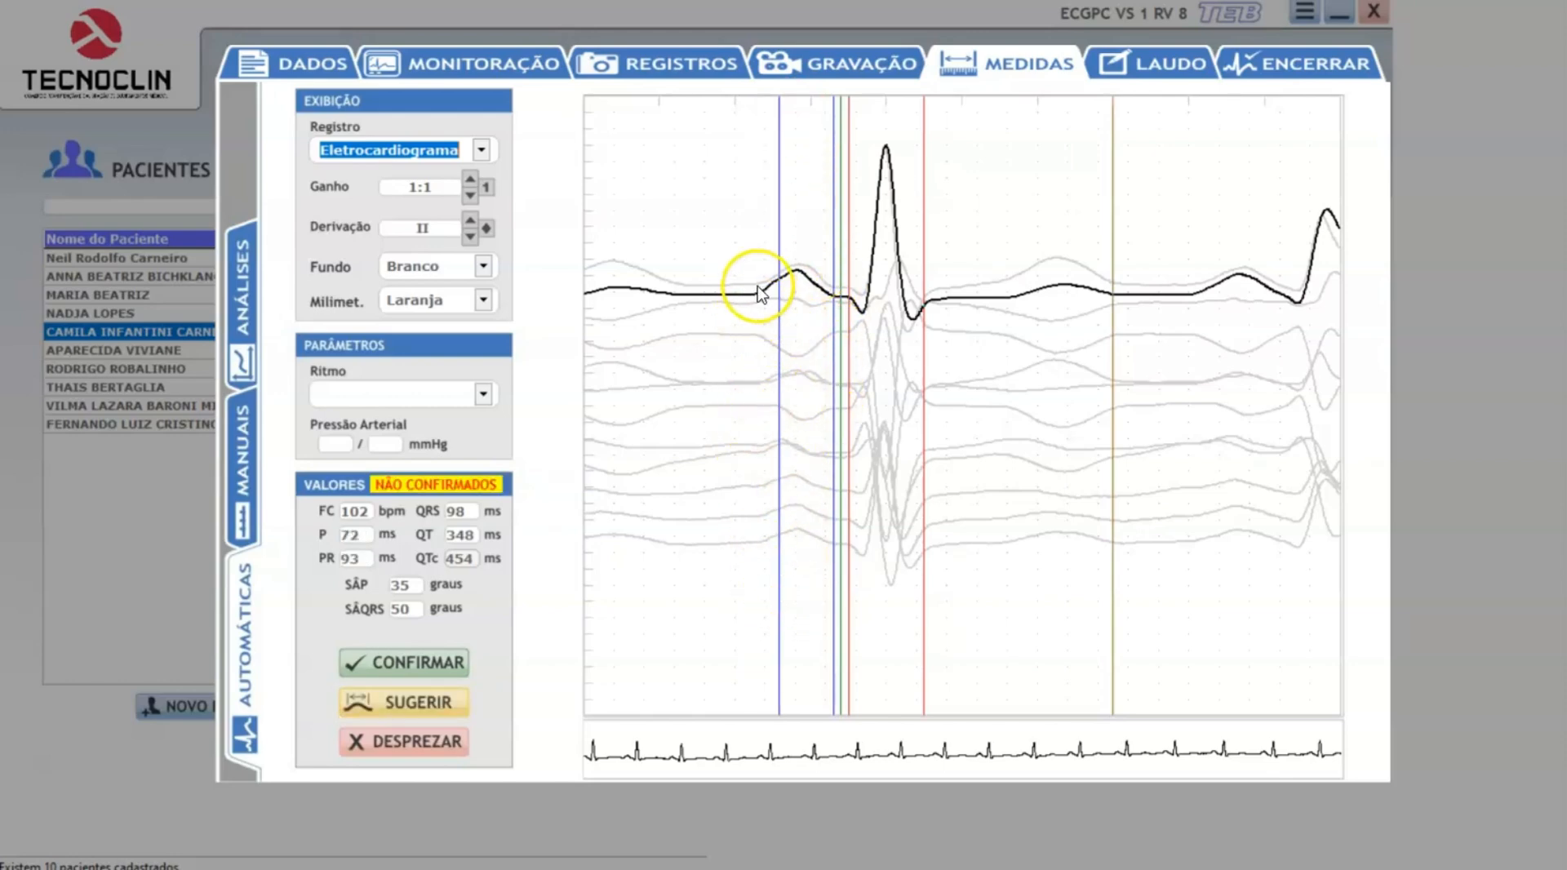
pyautogui.click(435, 714)
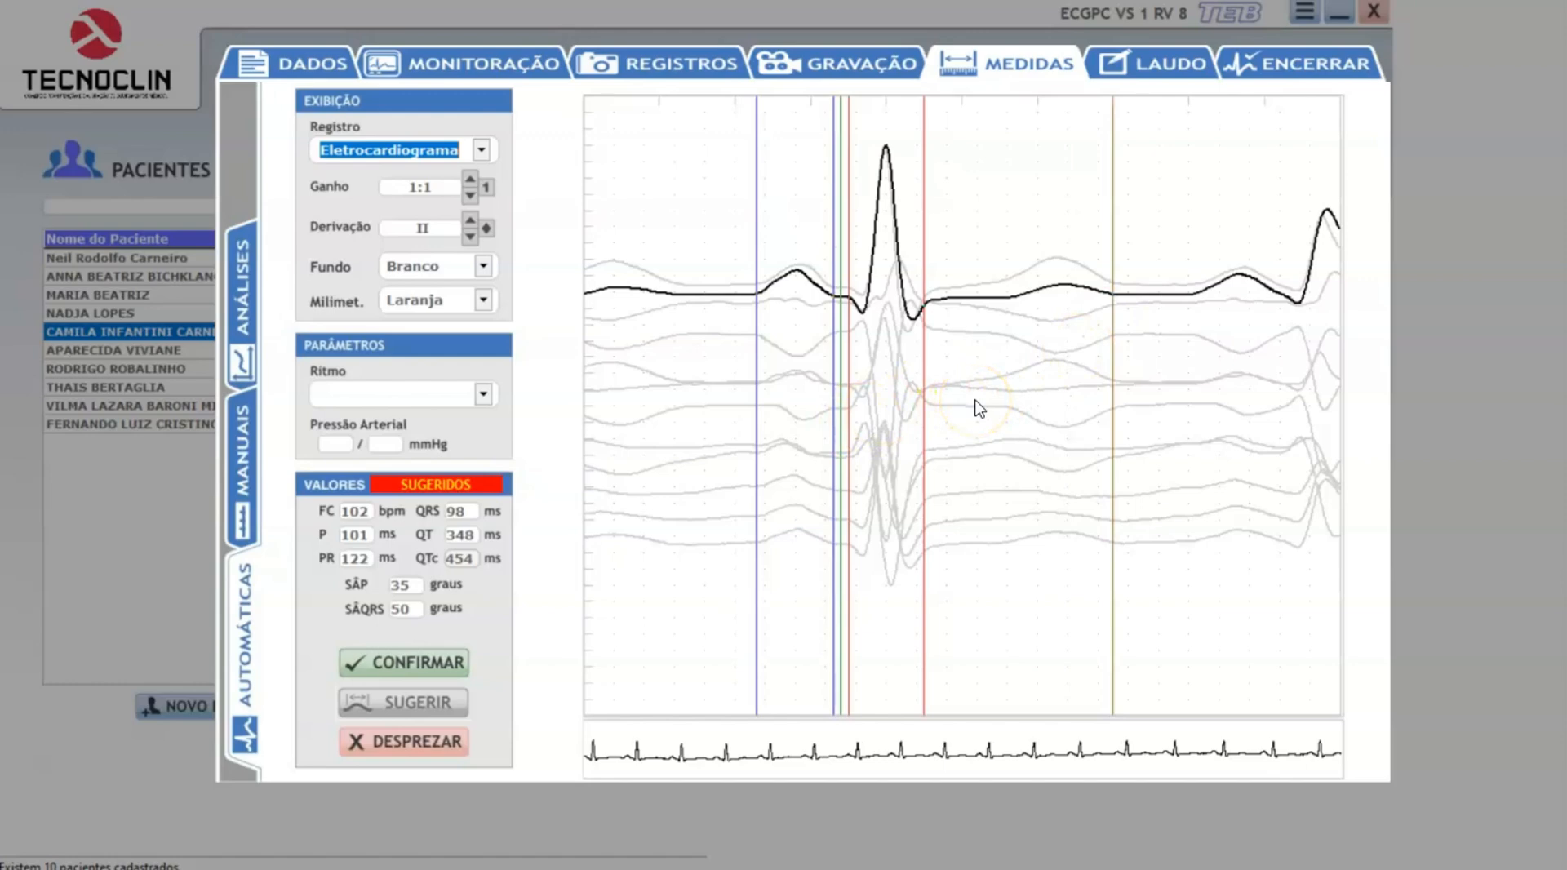
pyautogui.click(418, 663)
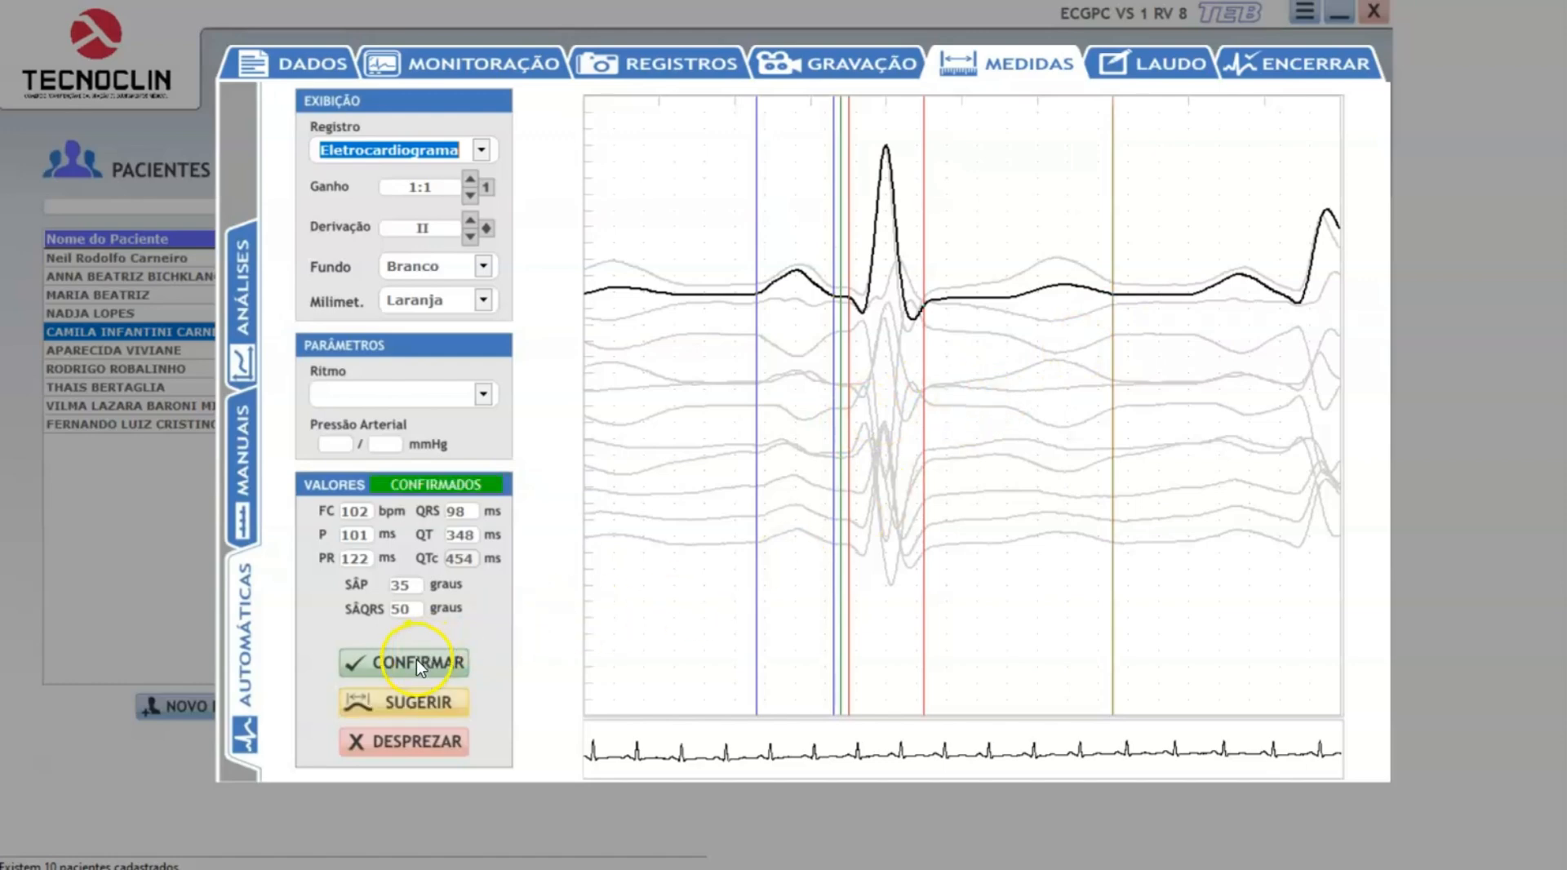
# Examine the separate-leads summary report at full width, down to the averaged lead II beat and its measurements.
pyautogui.click(1152, 58)
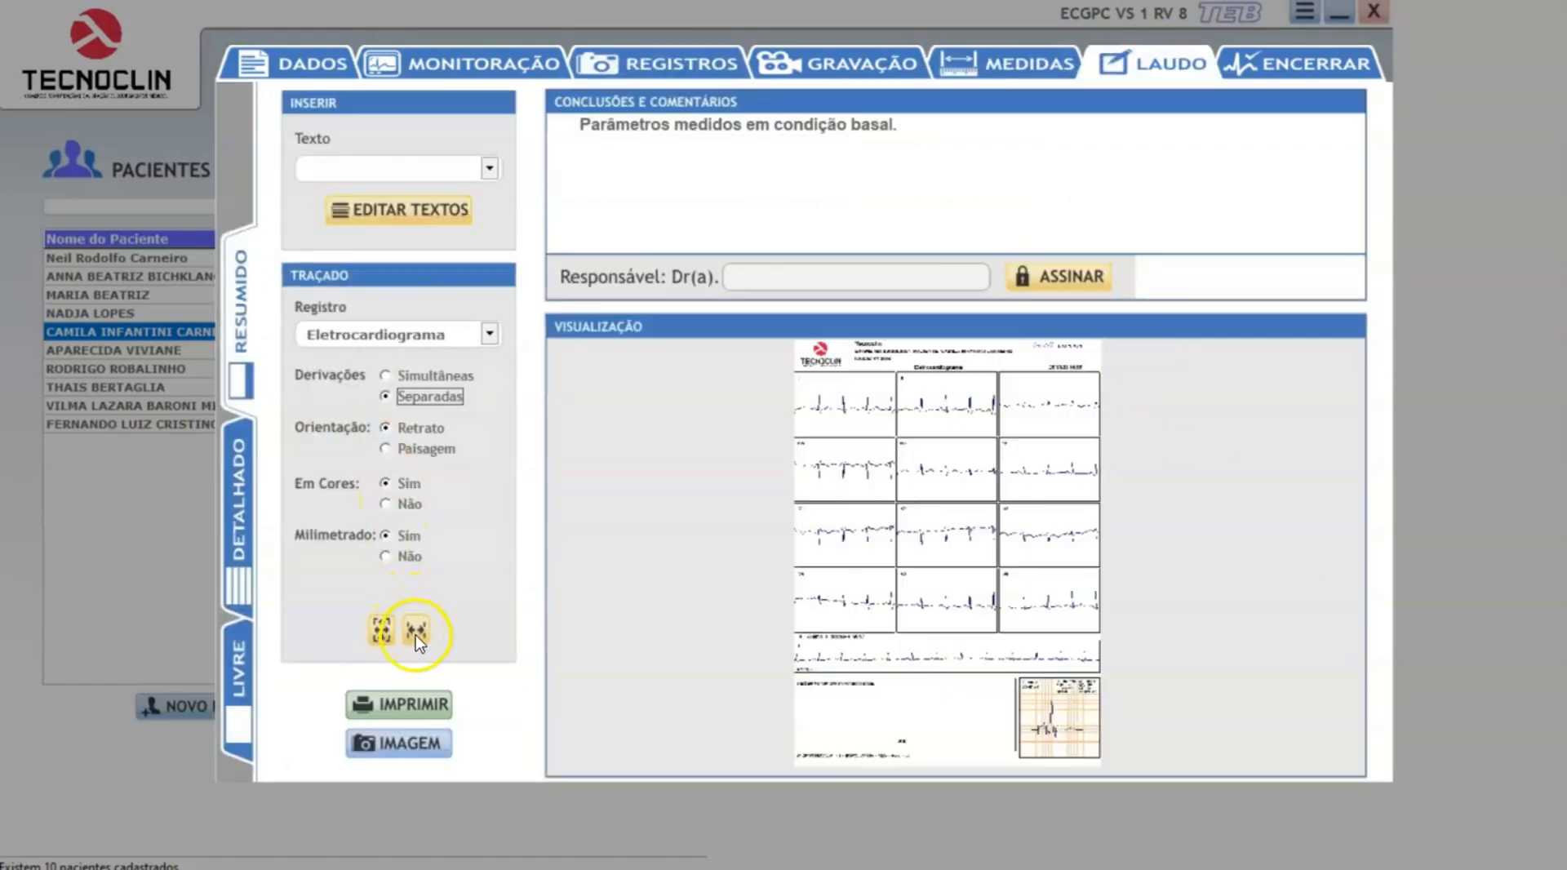
pyautogui.click(415, 630)
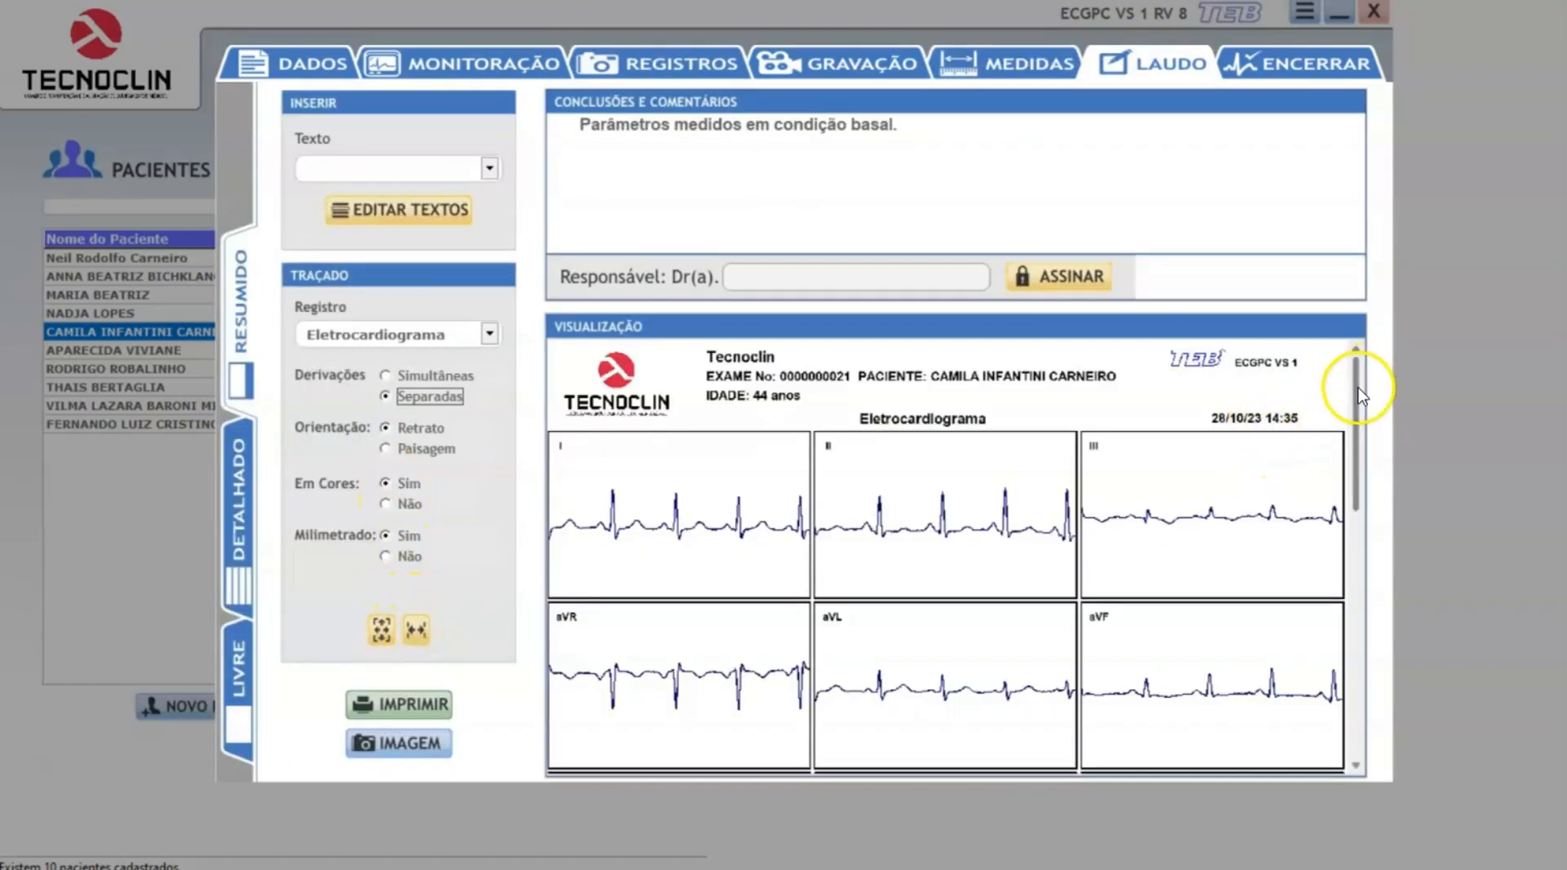
pyautogui.moveTo(1359, 396); pyautogui.dragTo(1355, 712)
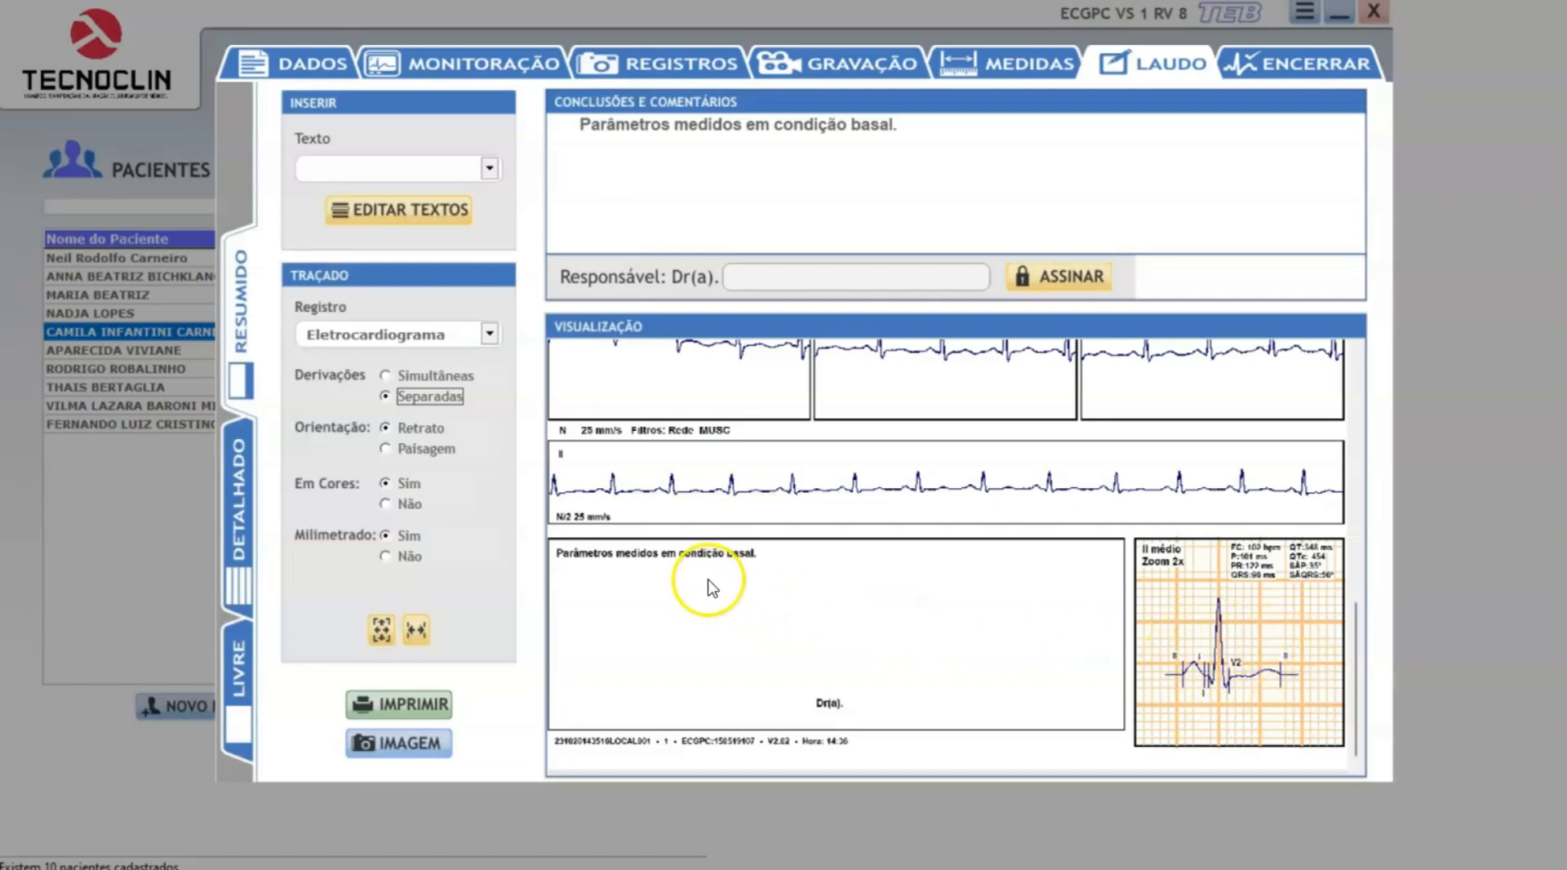
# Reopen the manual measurements, and in Adobe Acrobat examine section GG.2 on global intervals in the NBR IEC 60601-2-51 standard.
pyautogui.click(1017, 67)
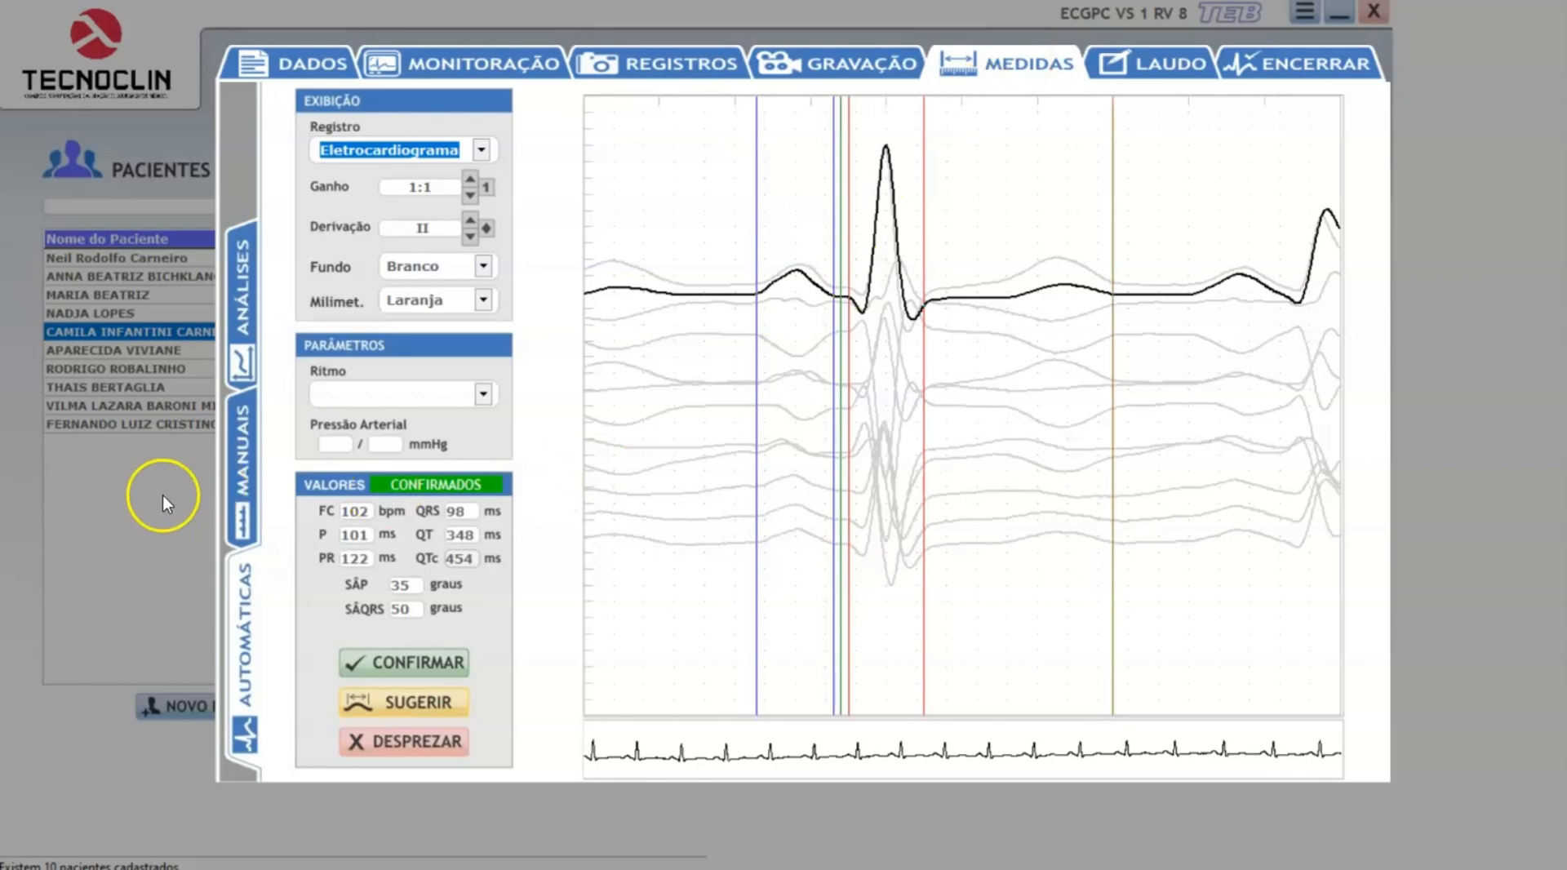
pyautogui.click(242, 480)
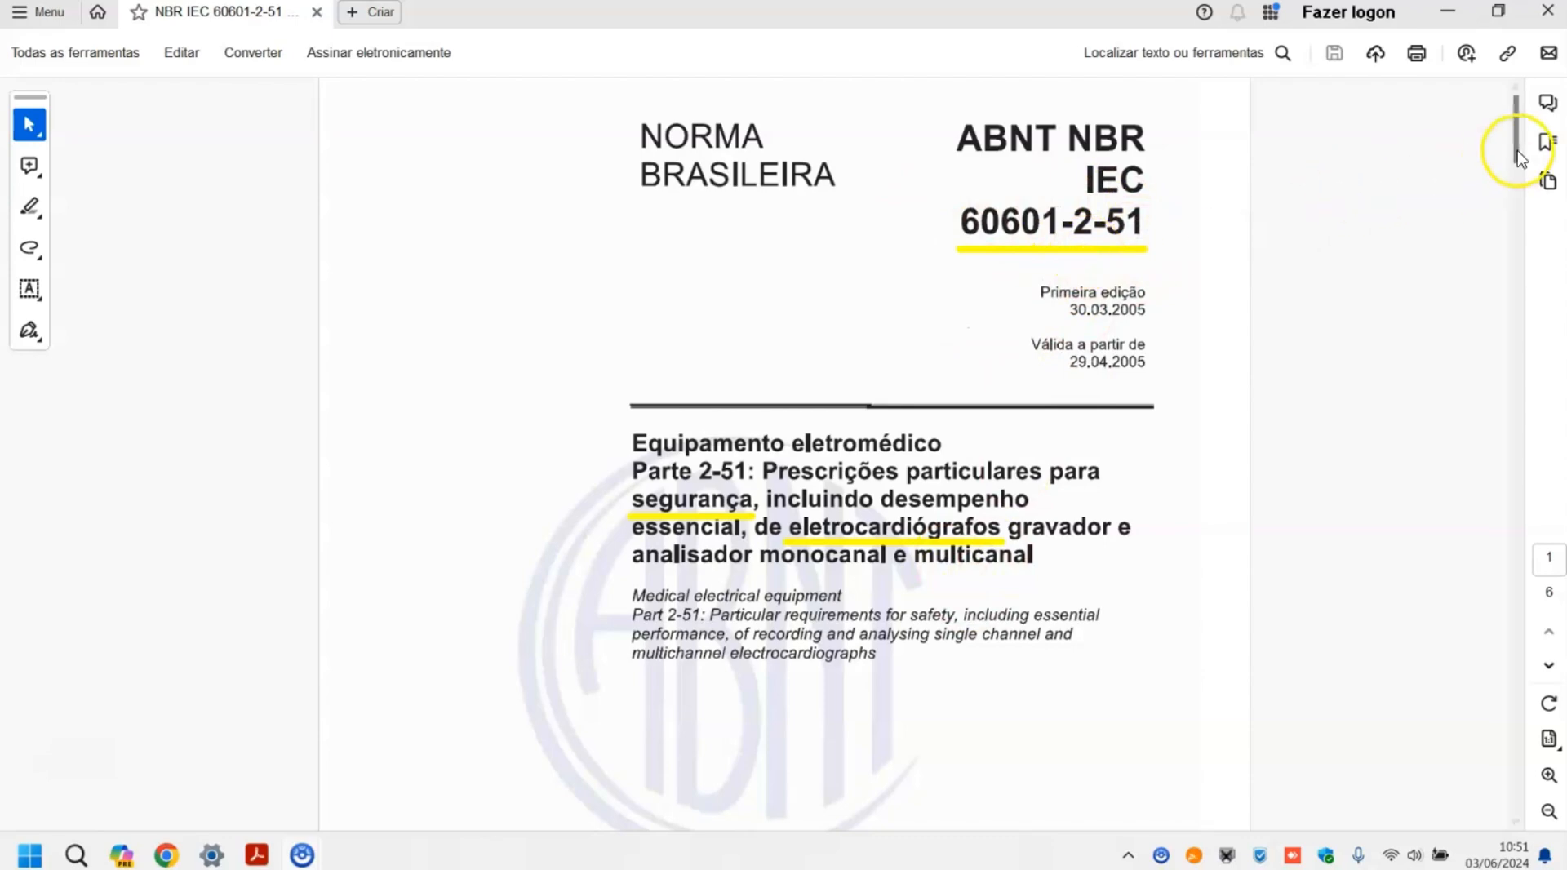
pyautogui.moveTo(1518, 138); pyautogui.dragTo(1518, 367)
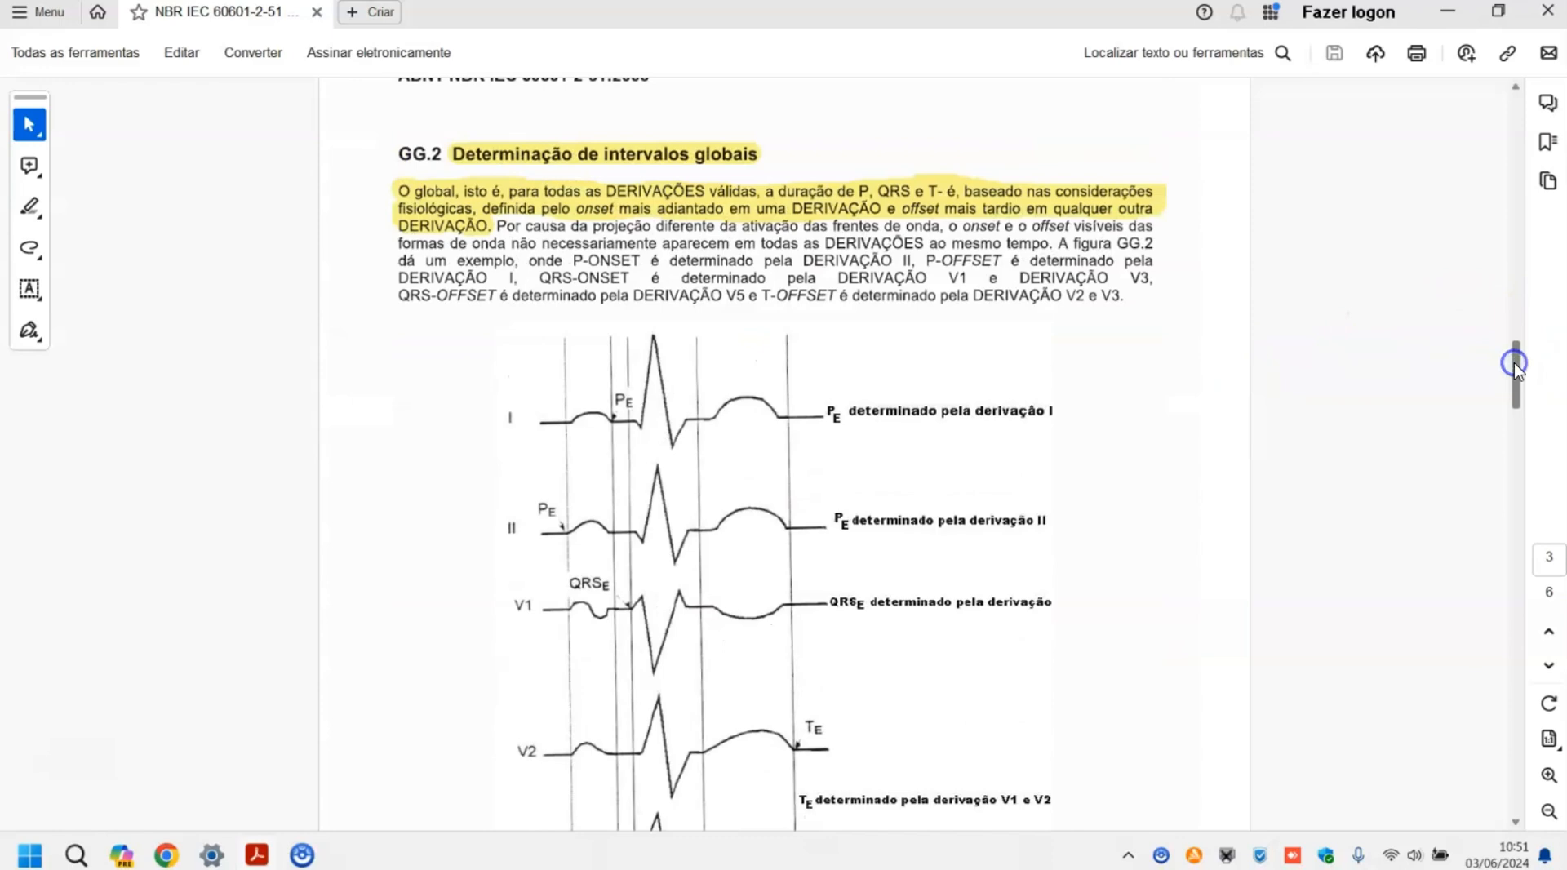